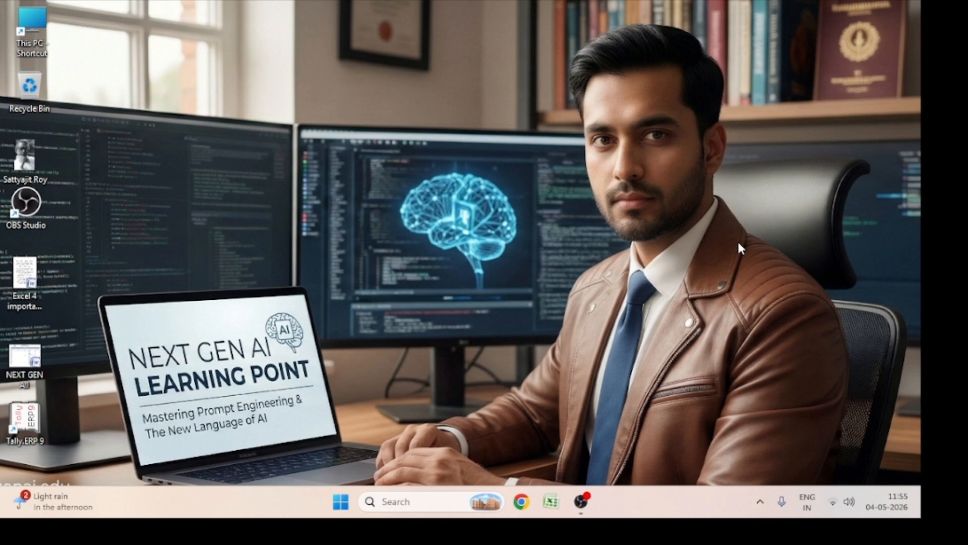
# Launch Microsoft Office Word 2007
pyautogui.click(451, 504)
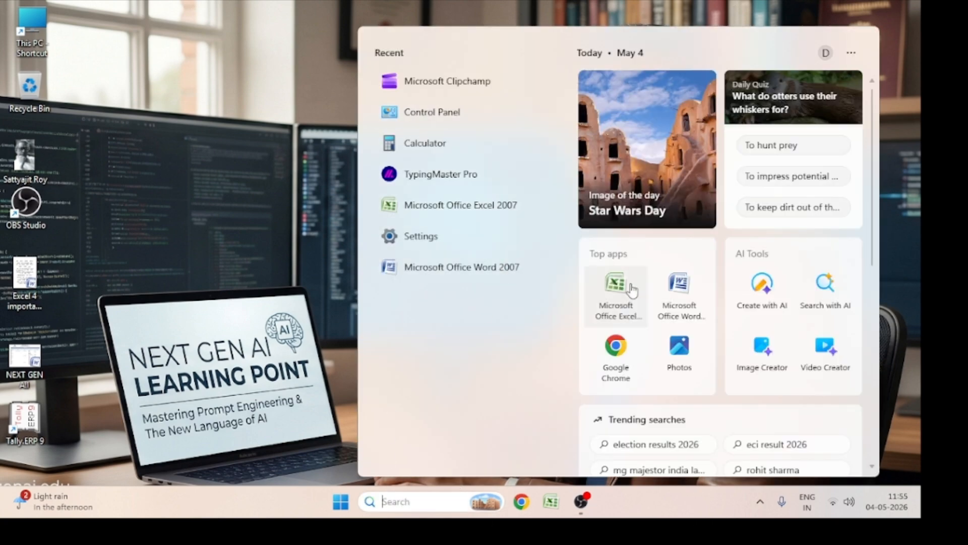
pyautogui.click(690, 311)
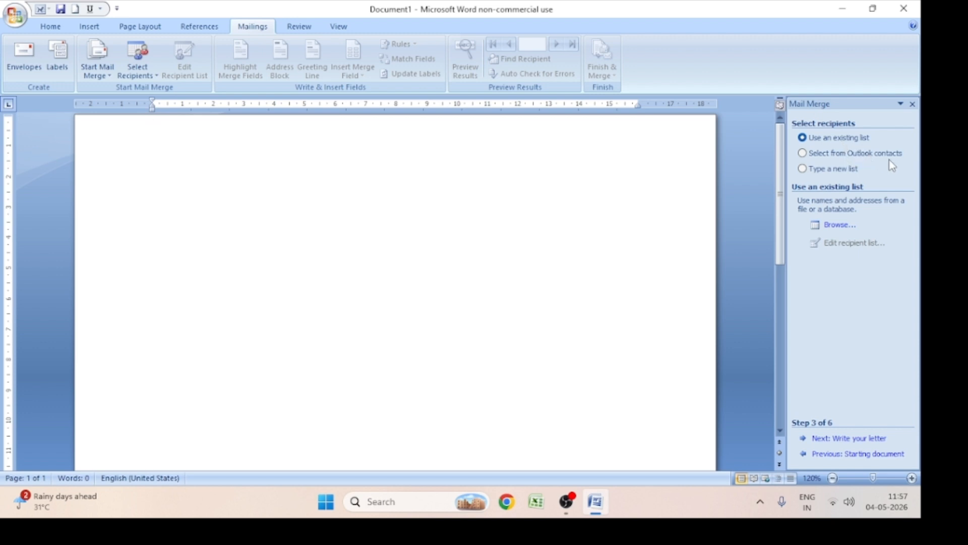
# Choose to type a new recipient list for the mail merge and start creating the new address list
pyautogui.click(802, 169)
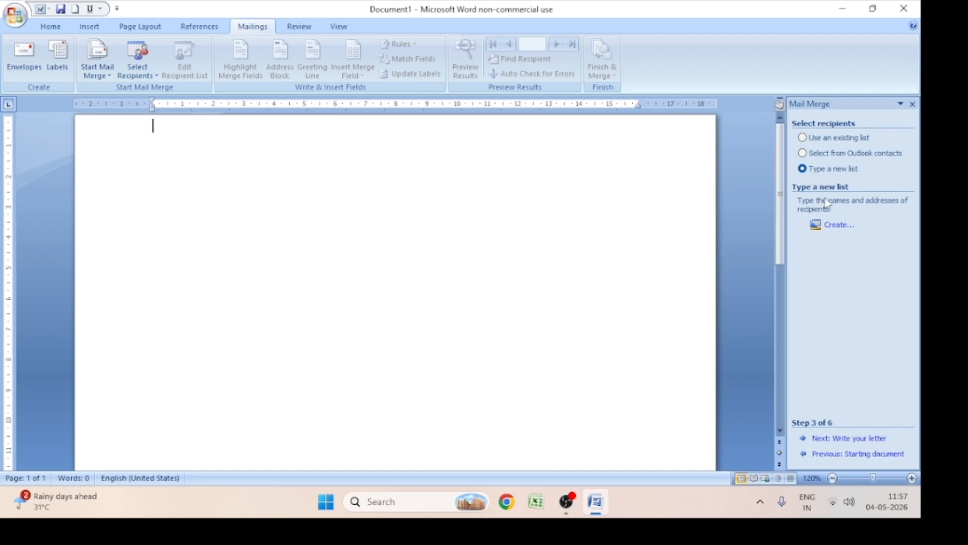
pyautogui.click(832, 229)
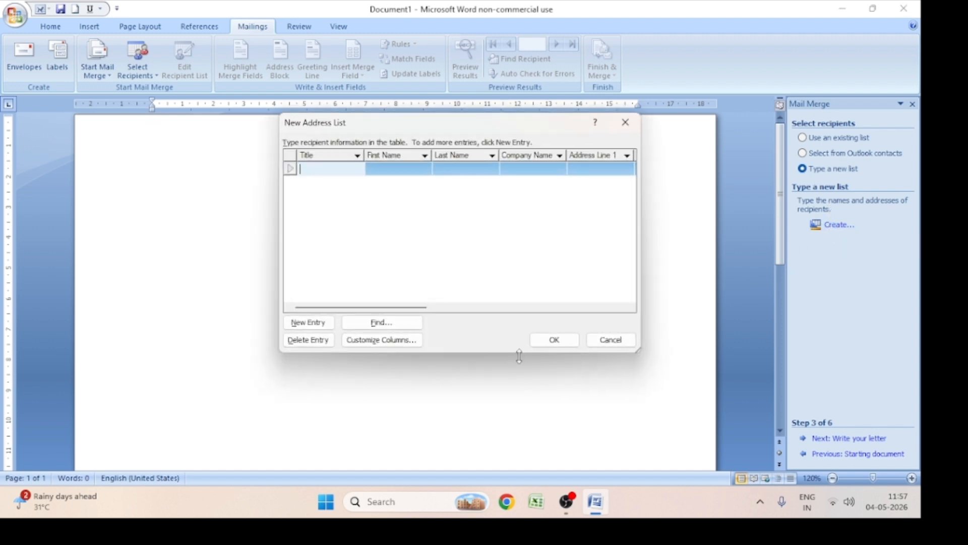
pyautogui.moveTo(423, 129); pyautogui.dragTo(387, 168)
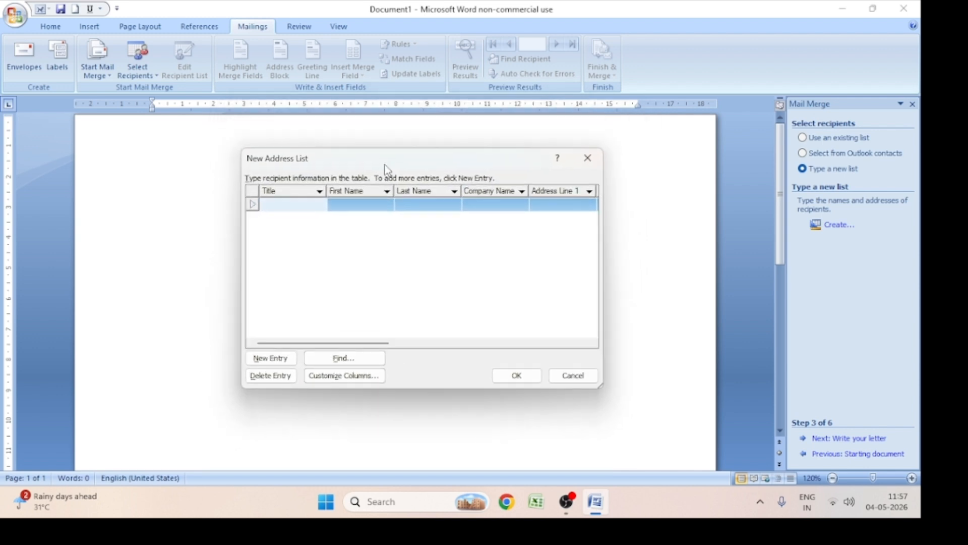
# Customize the address list's columns by deleting the Company Name field
pyautogui.click(352, 379)
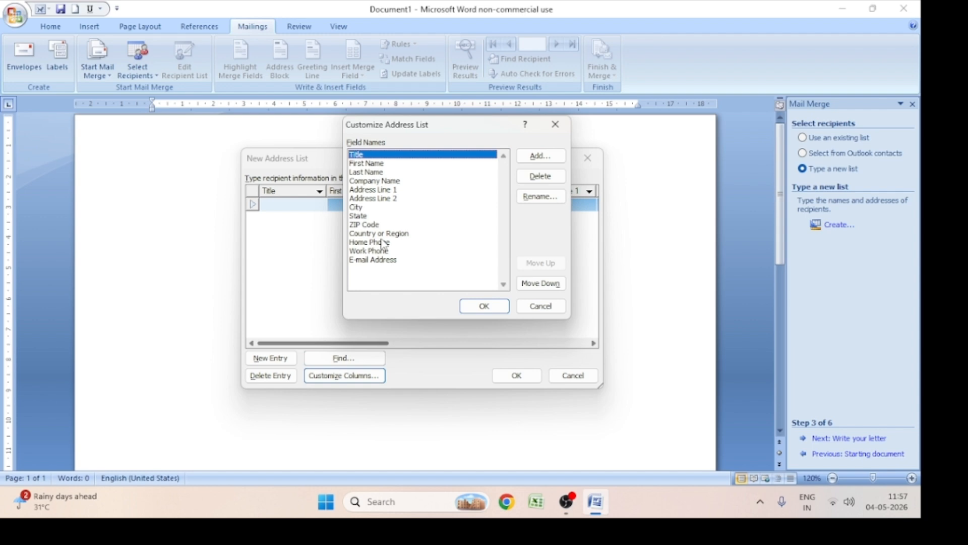
pyautogui.click(376, 164)
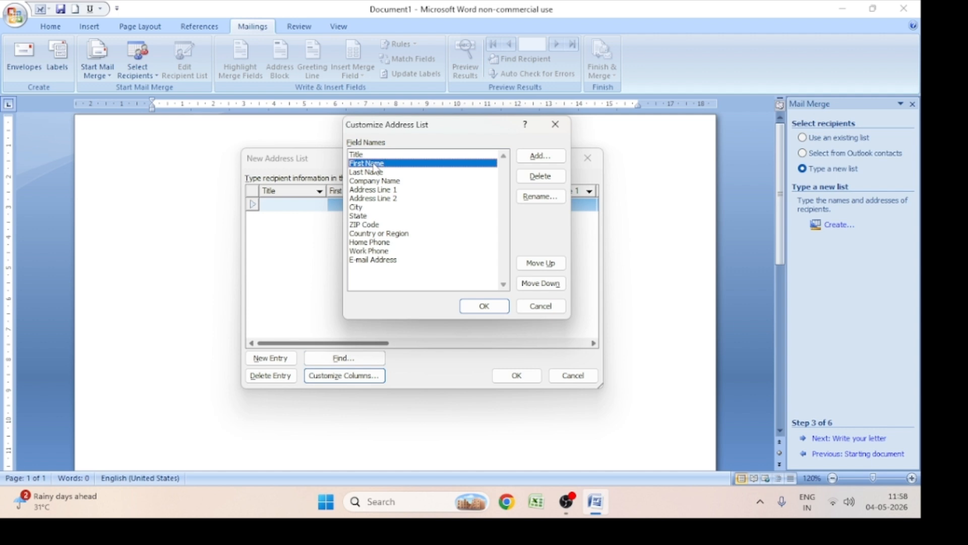
pyautogui.click(376, 173)
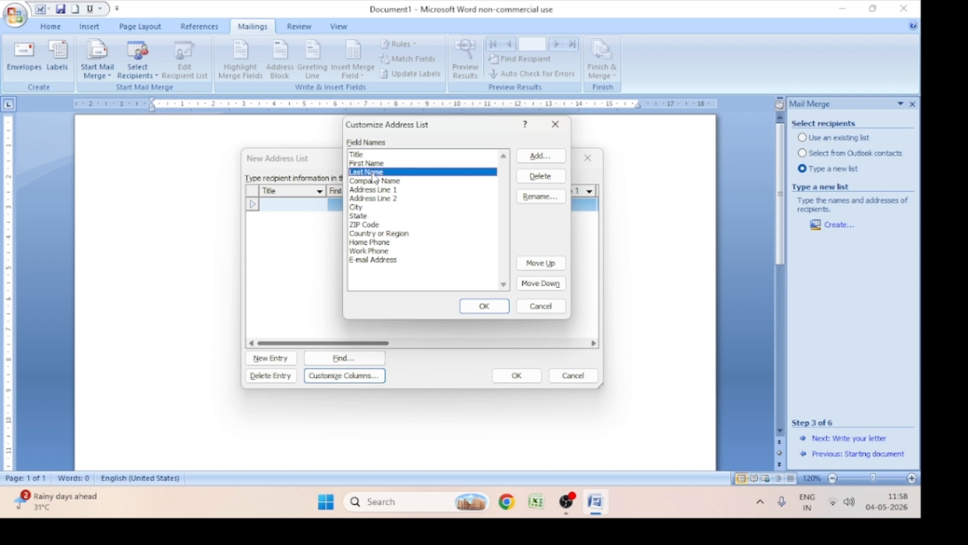
pyautogui.click(373, 181)
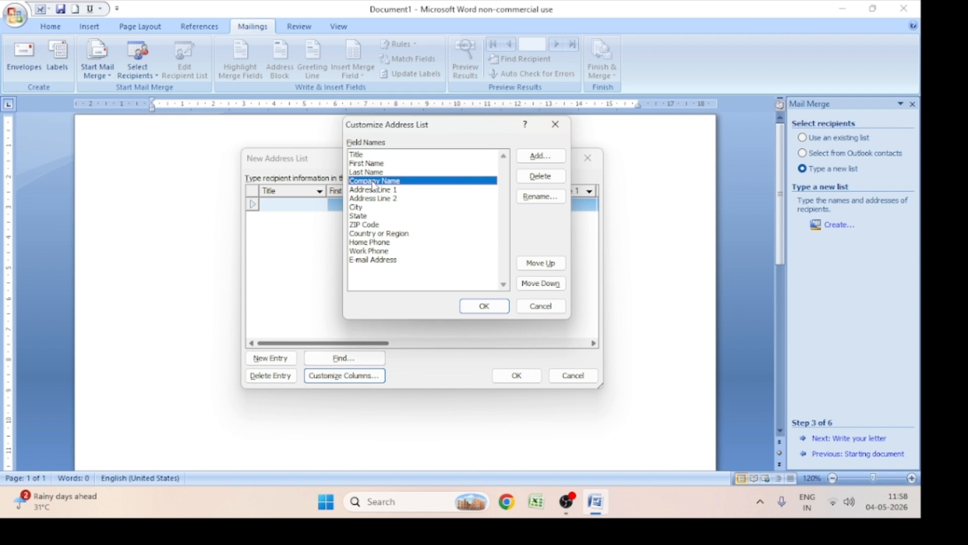
pyautogui.click(538, 176)
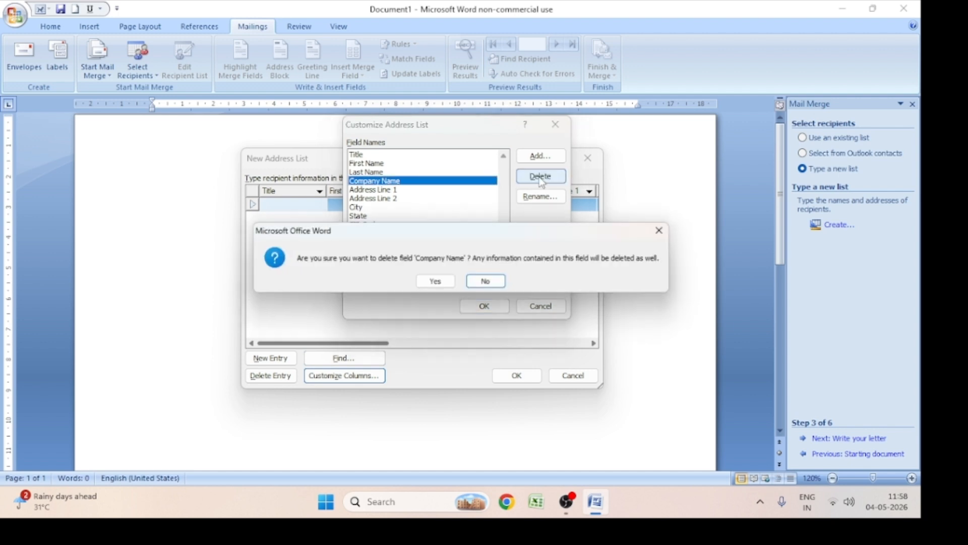
pyautogui.click(437, 283)
# Delete the Address Line 2 field from the address list's field names
pyautogui.click(391, 181)
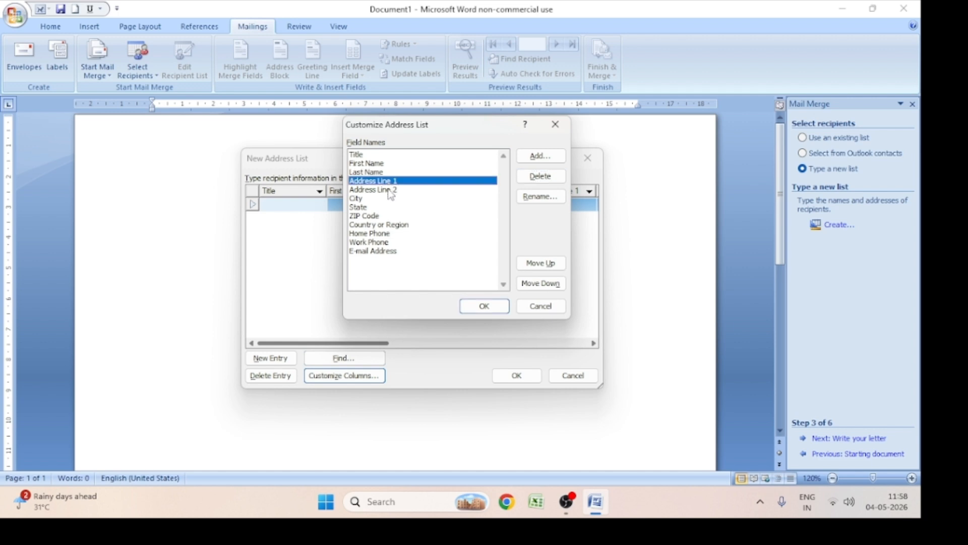
pyautogui.click(391, 195)
pyautogui.click(393, 182)
pyautogui.click(394, 190)
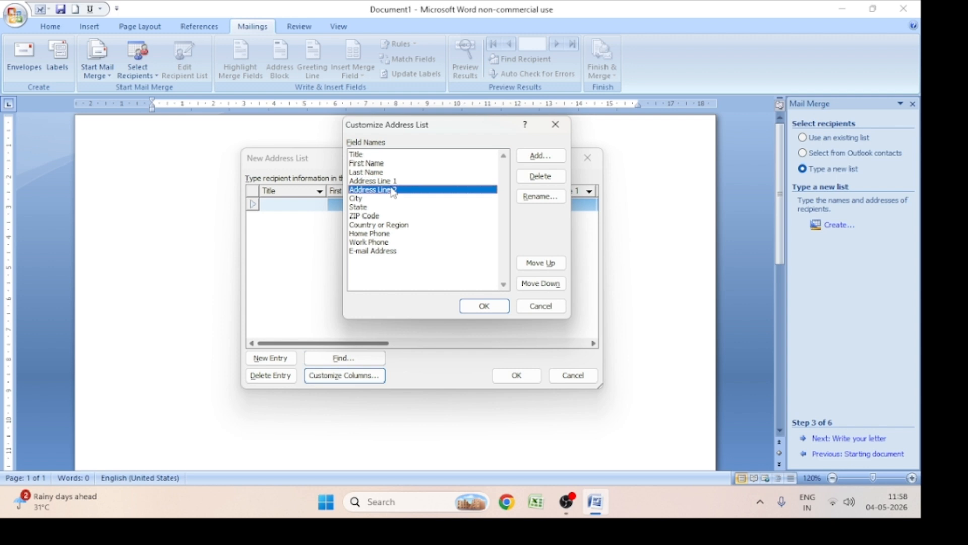
pyautogui.click(542, 177)
pyautogui.click(437, 283)
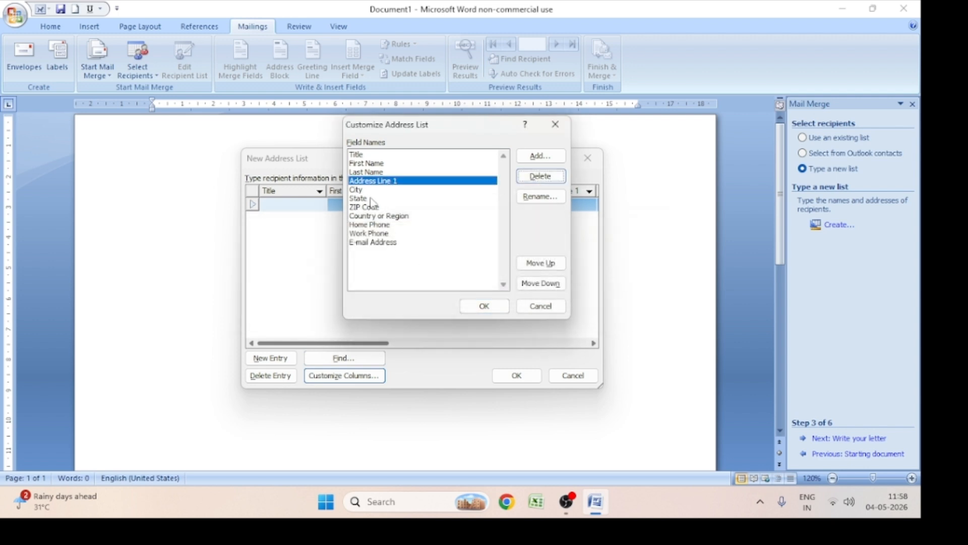
# Rename the ZIP Code field to Pin Code
pyautogui.click(358, 190)
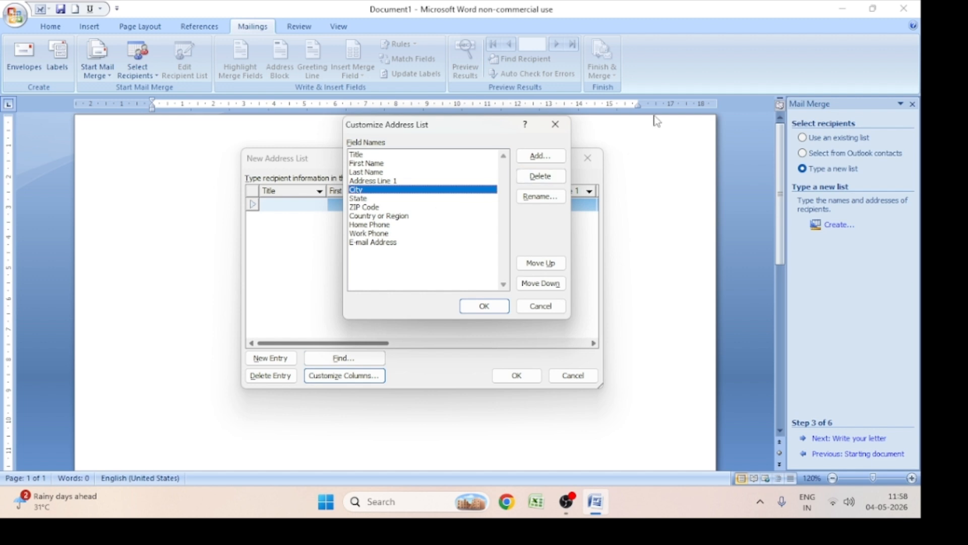
pyautogui.press('Down')
pyautogui.press('Down')
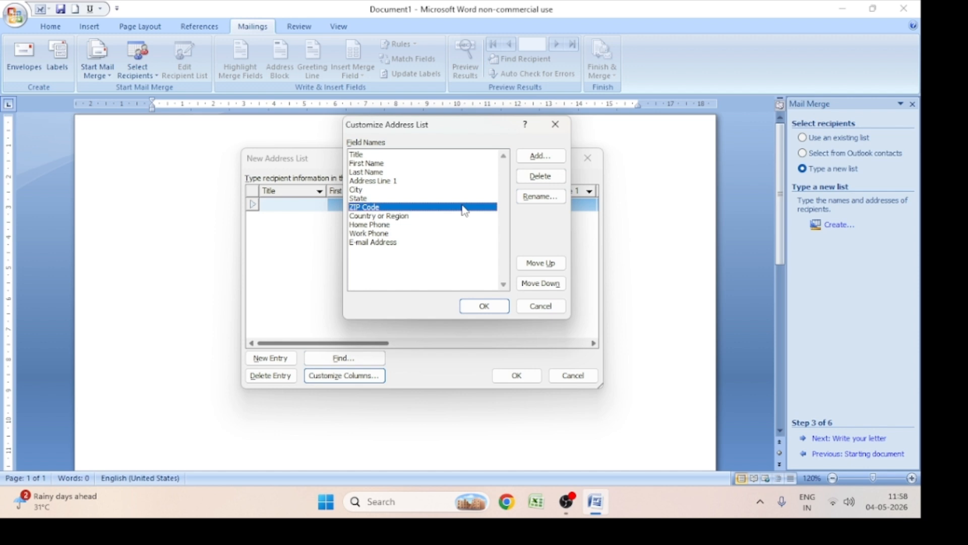
pyautogui.click(550, 198)
pyautogui.press('BackSpace')
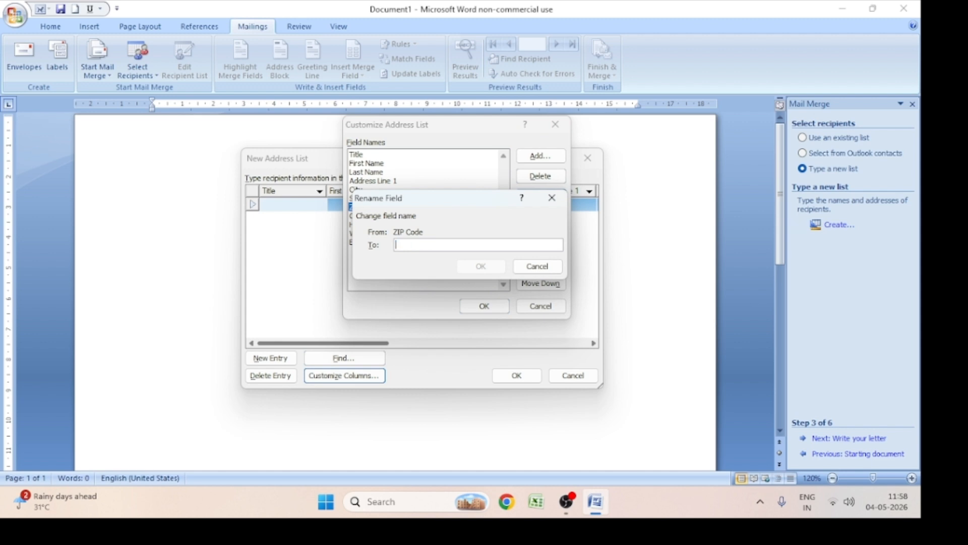
pyautogui.write('Pin Code')
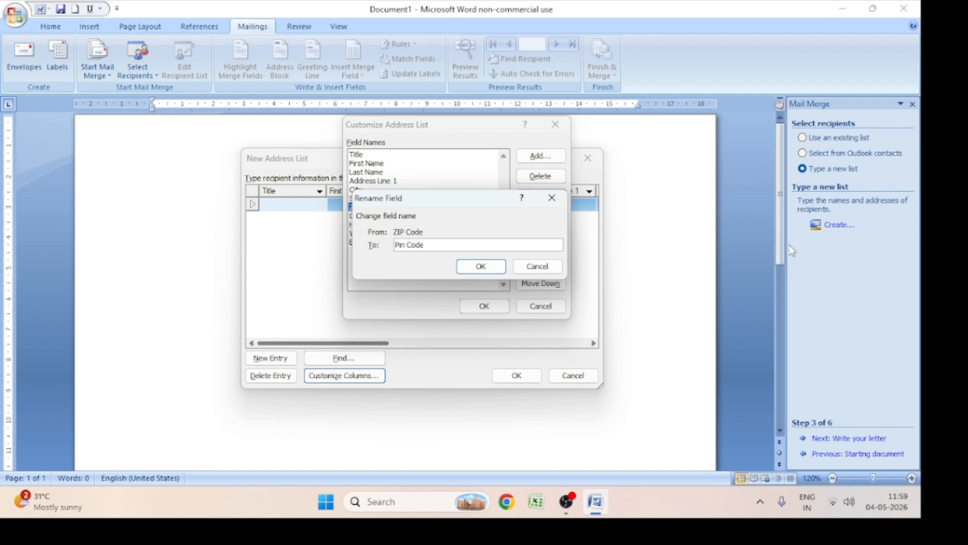
pyautogui.click(492, 266)
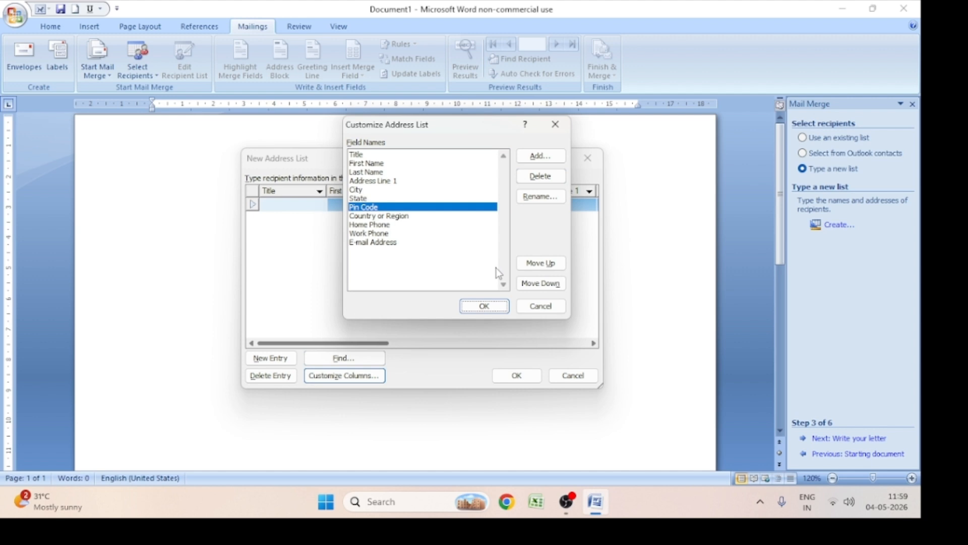
pyautogui.press('Tab')
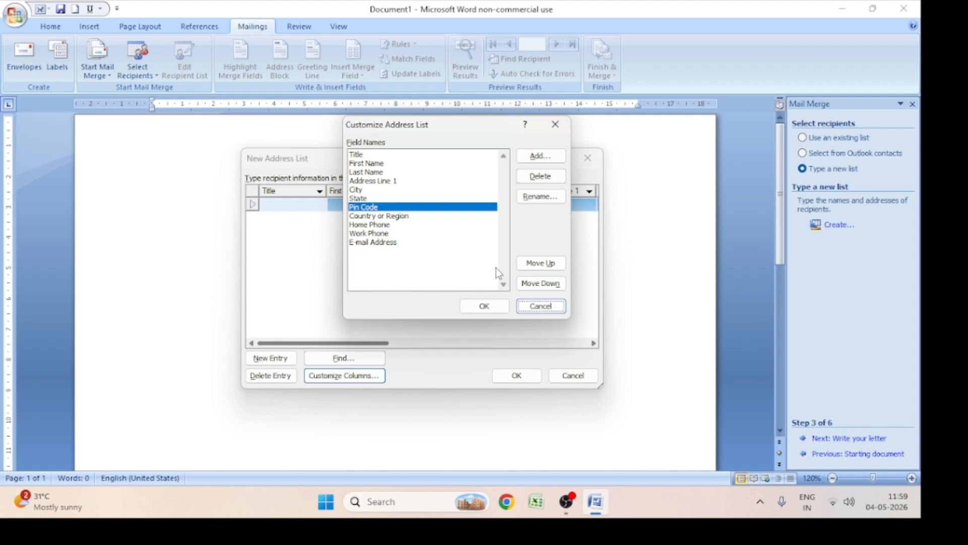
# Delete the Work Phone field from the address list's field names
pyautogui.click(383, 218)
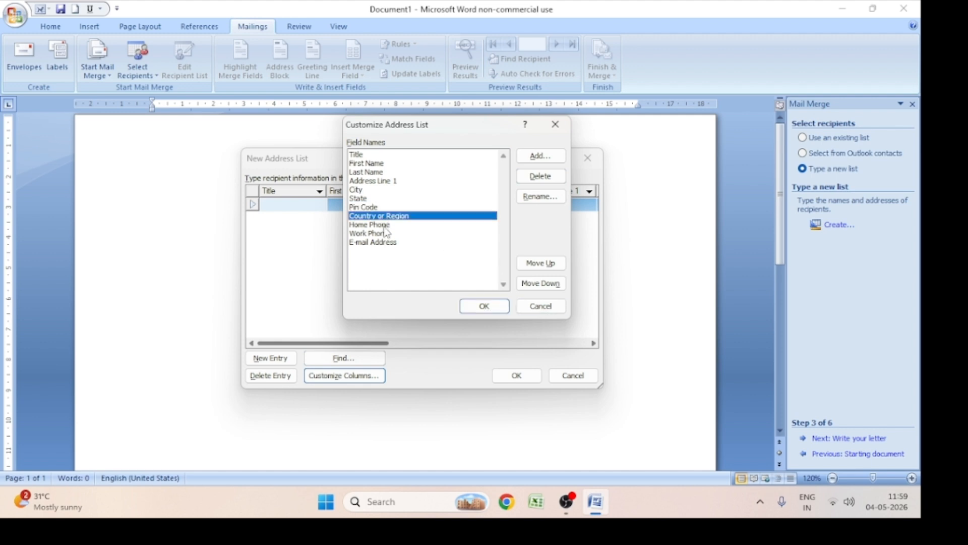
pyautogui.click(385, 225)
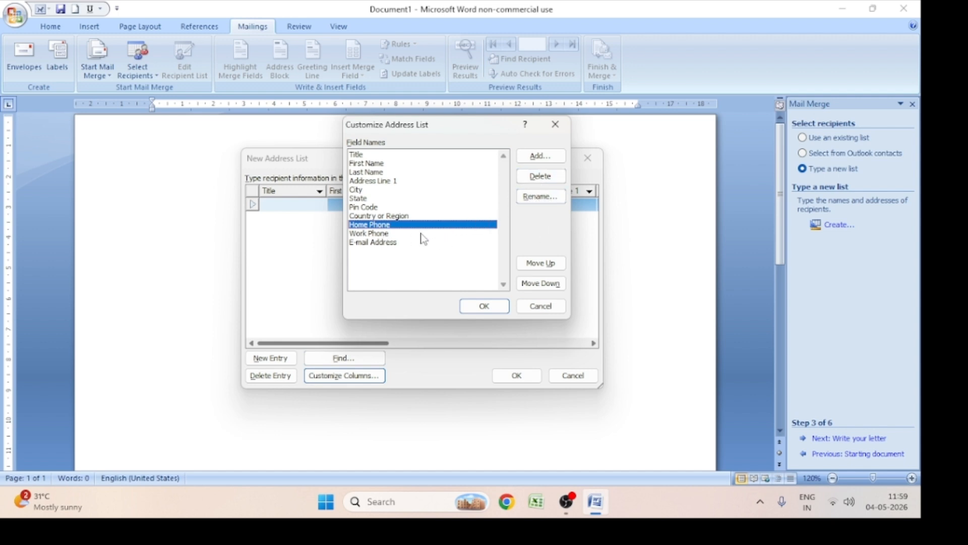
pyautogui.click(373, 235)
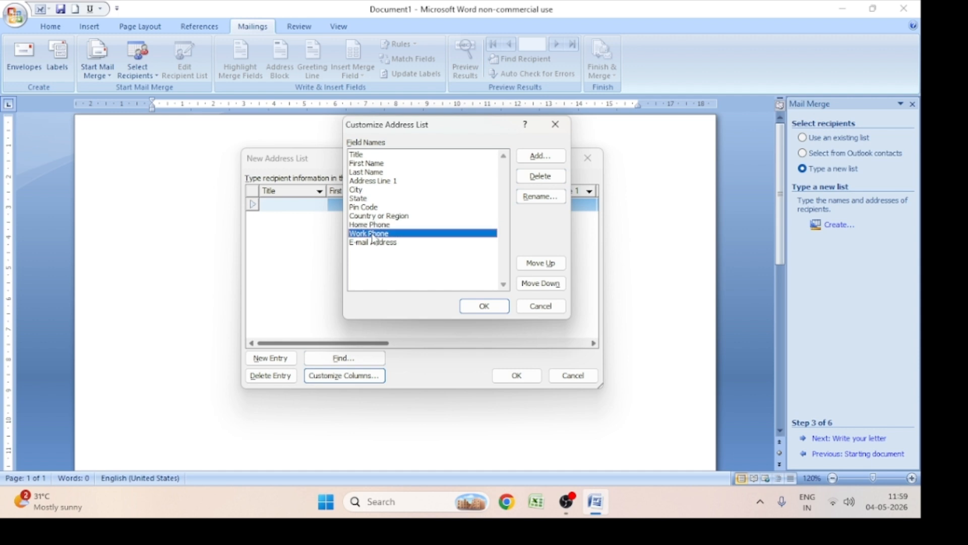
pyautogui.click(541, 176)
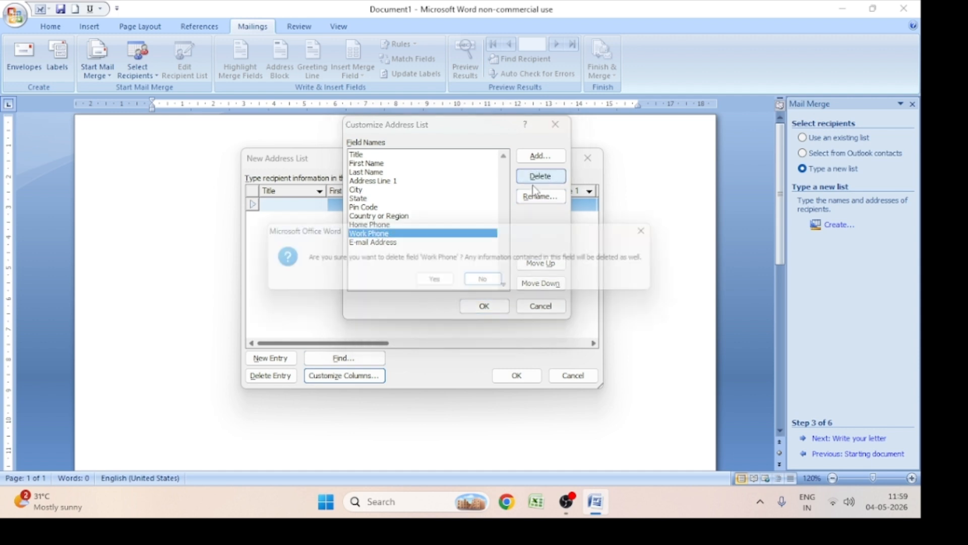
pyautogui.click(448, 287)
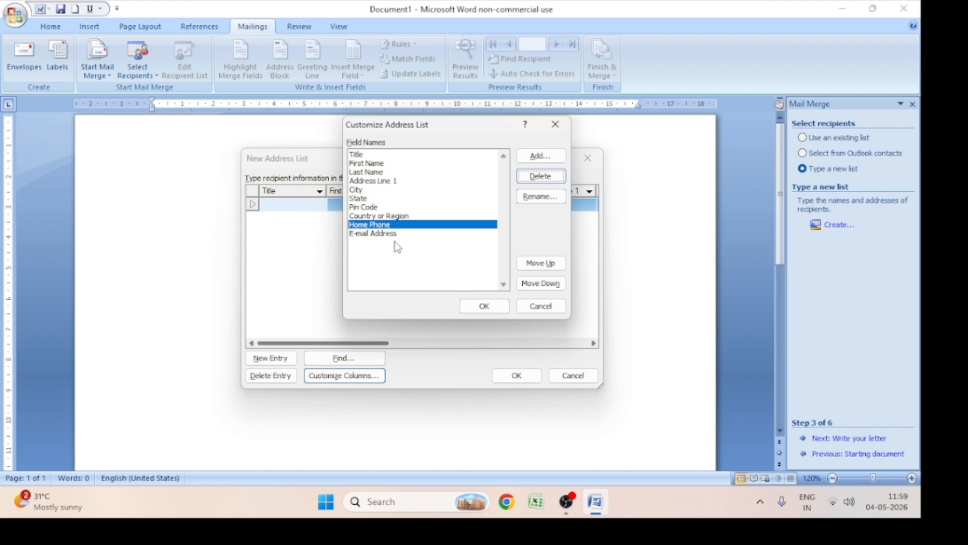
pyautogui.click(396, 234)
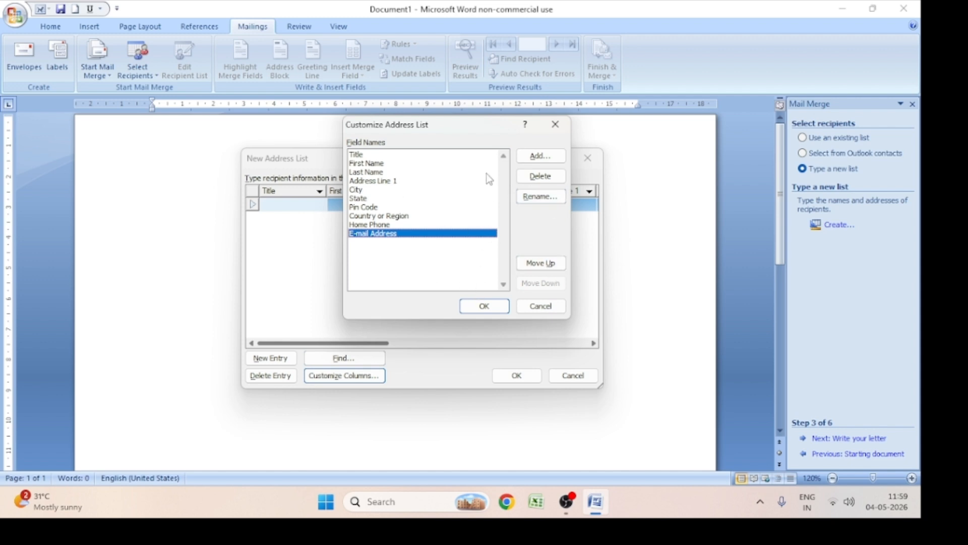
pyautogui.click(537, 156)
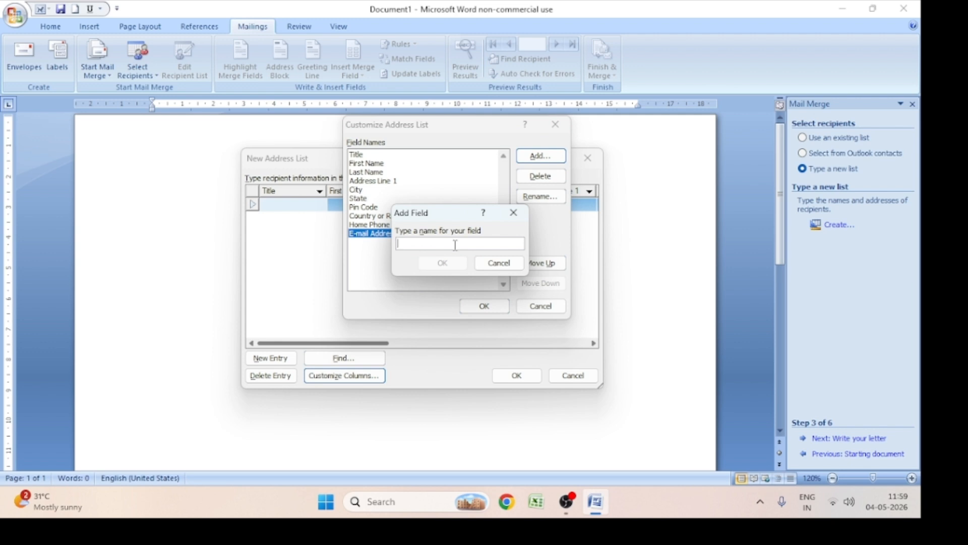
pyautogui.click(516, 219)
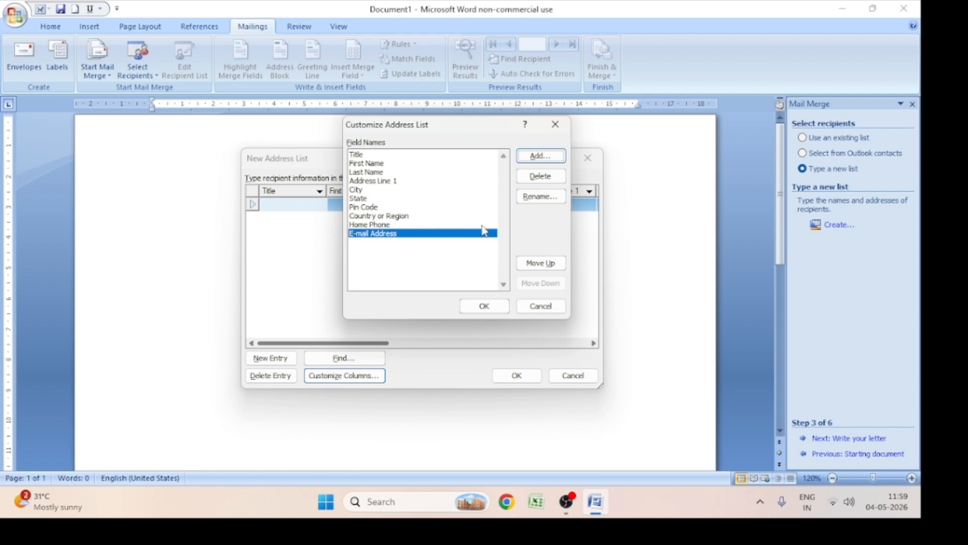
# Apply the customized field names to the new address list
pyautogui.click(397, 217)
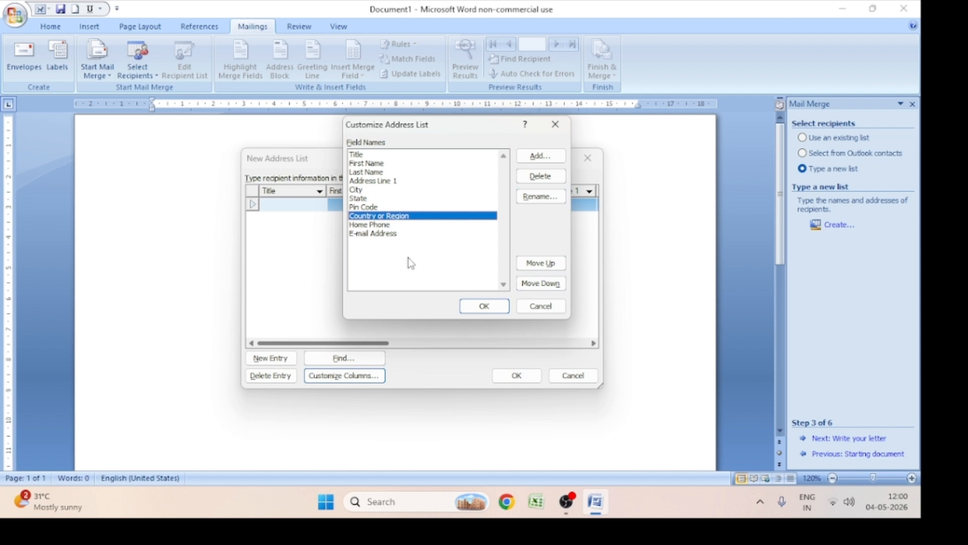
pyautogui.click(484, 306)
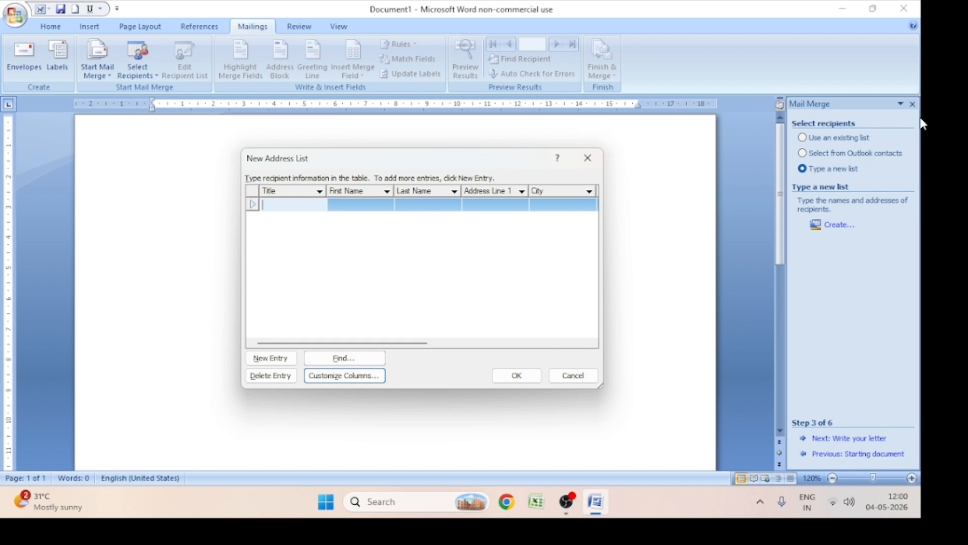
# Enter the title Mr. and the first recipient's first and last name in the address list
pyautogui.write('Mr.')
pyautogui.press('Tab')
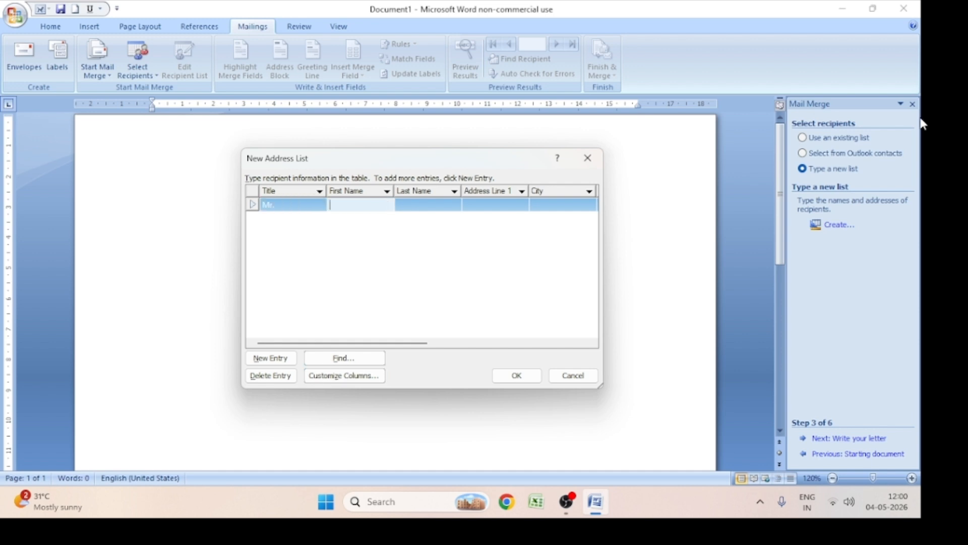
pyautogui.press('Tab')
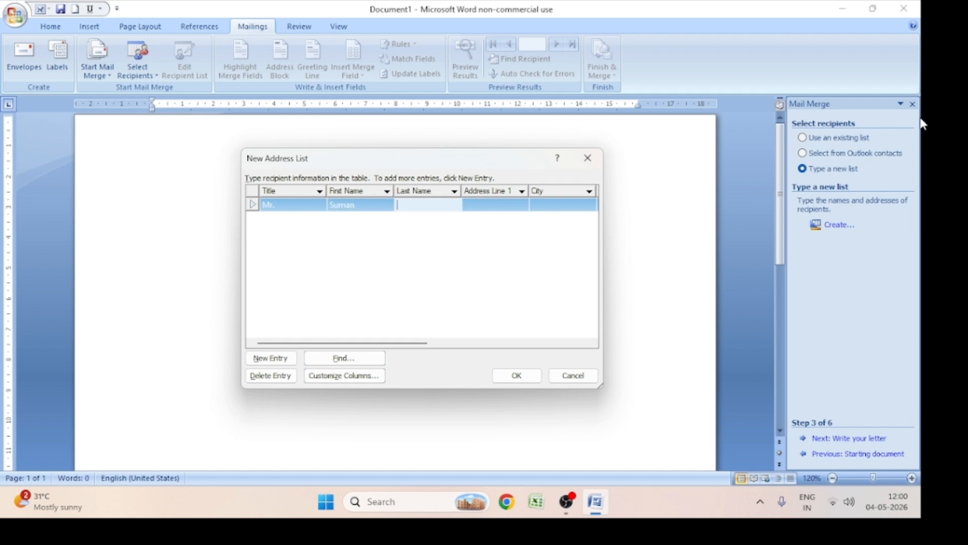
pyautogui.press('Tab')
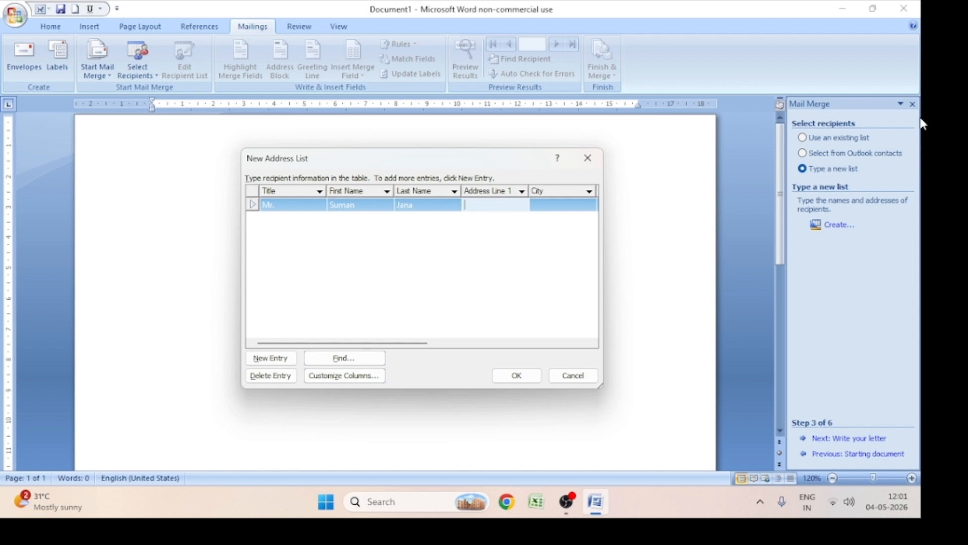
# Fill in Address Line 1 with the first recipient's village, locality and district
pyautogui.press('Tab')
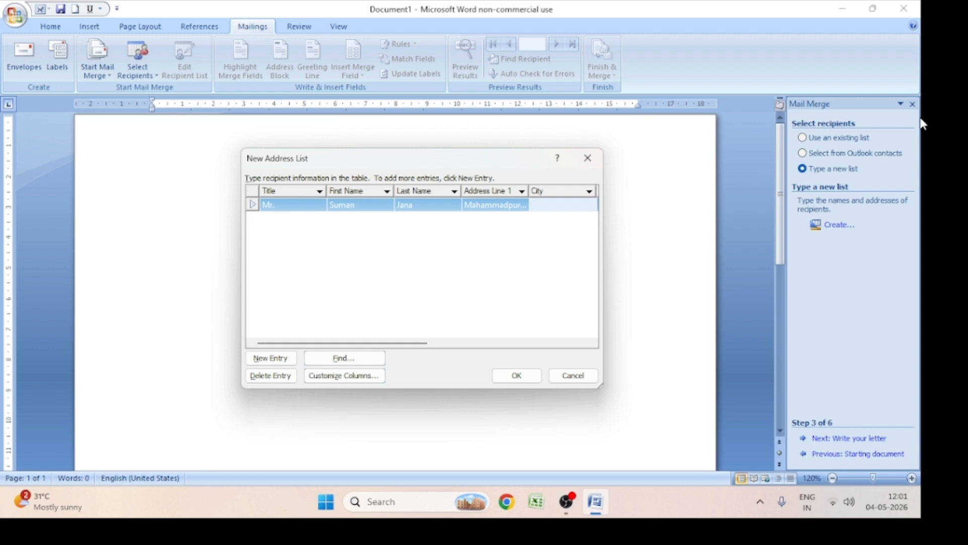
# Fill in the city and state for the first recipient
pyautogui.write('Tamluk')
pyautogui.press('Tab')
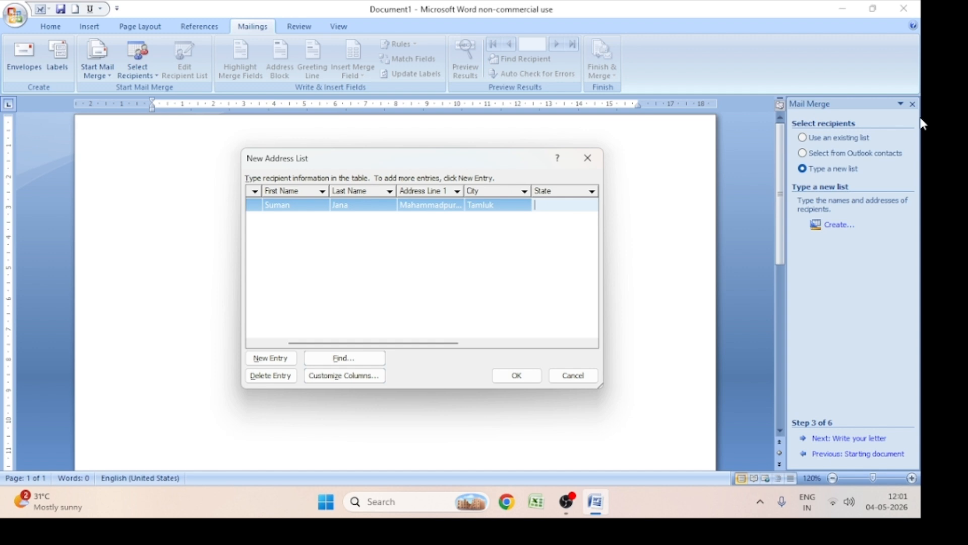
pyautogui.write('WB')
pyautogui.press('Tab')
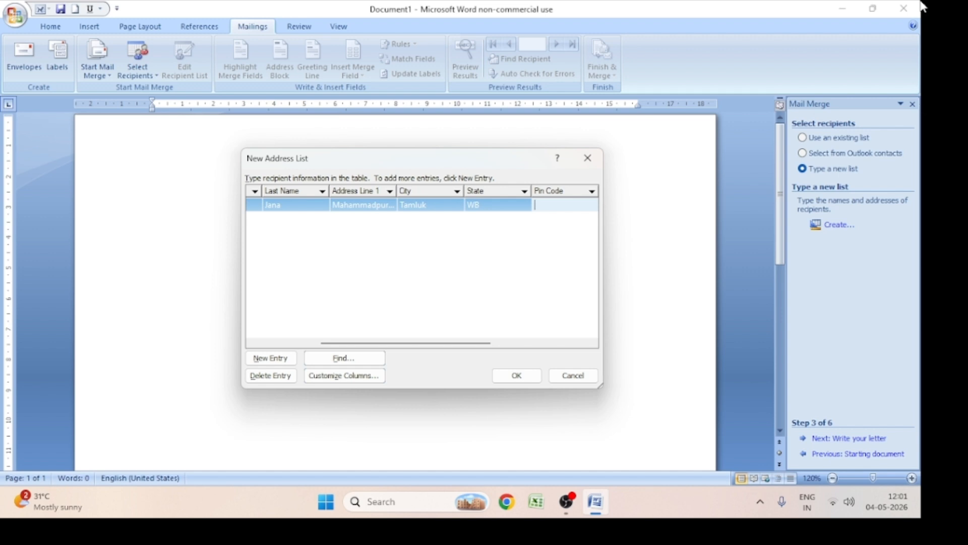
# Fill in the first recipient's postal code and enter INDIA as the country
pyautogui.write('721601')
pyautogui.press('Tab')
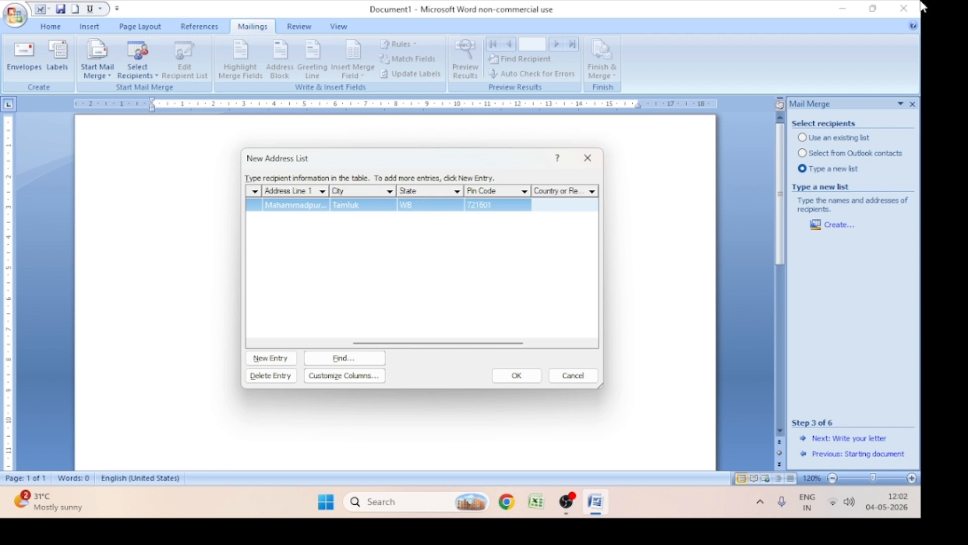
pyautogui.write('INDIA')
pyautogui.press('Tab')
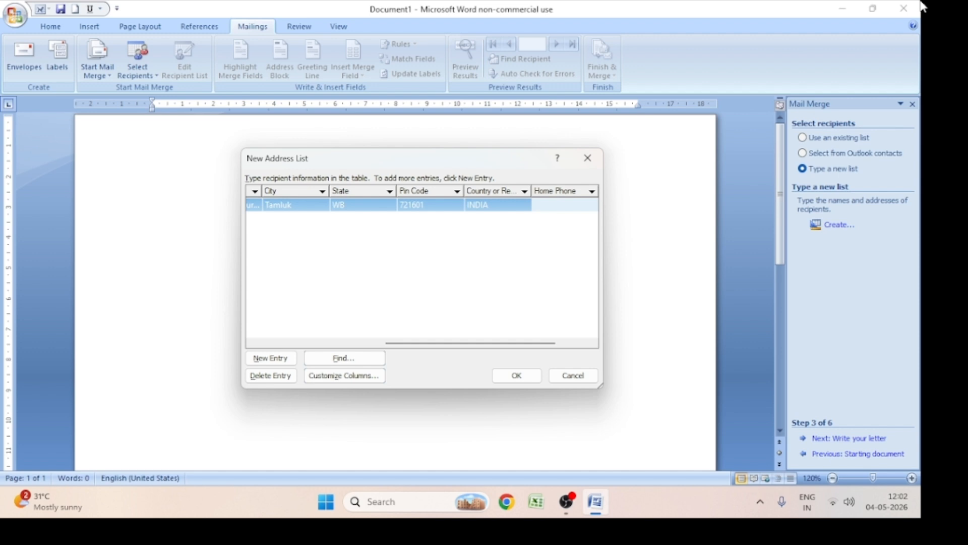
# Enter the first recipient's home phone number and e-mail address, and start a second entry
pyautogui.write('1234567891')
pyautogui.press('Tab')
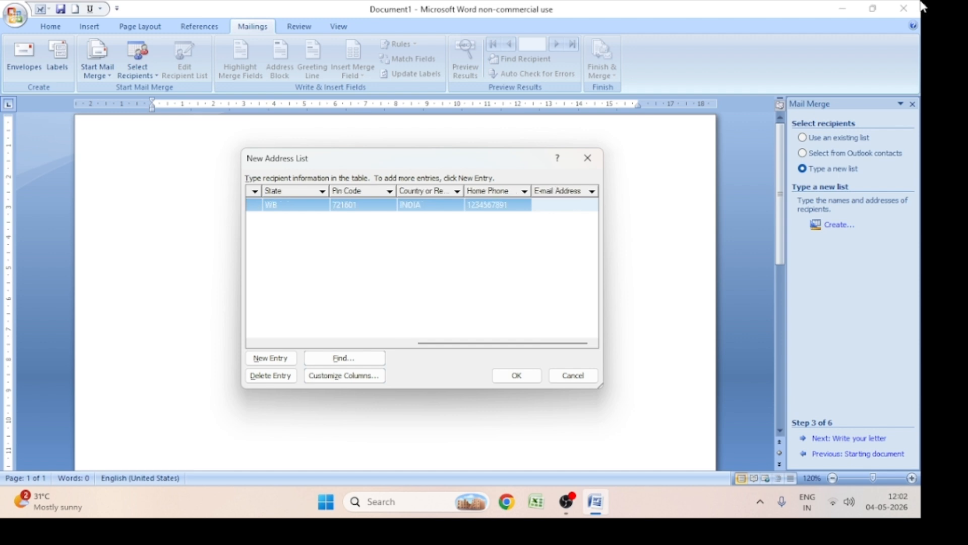
pyautogui.press('Tab')
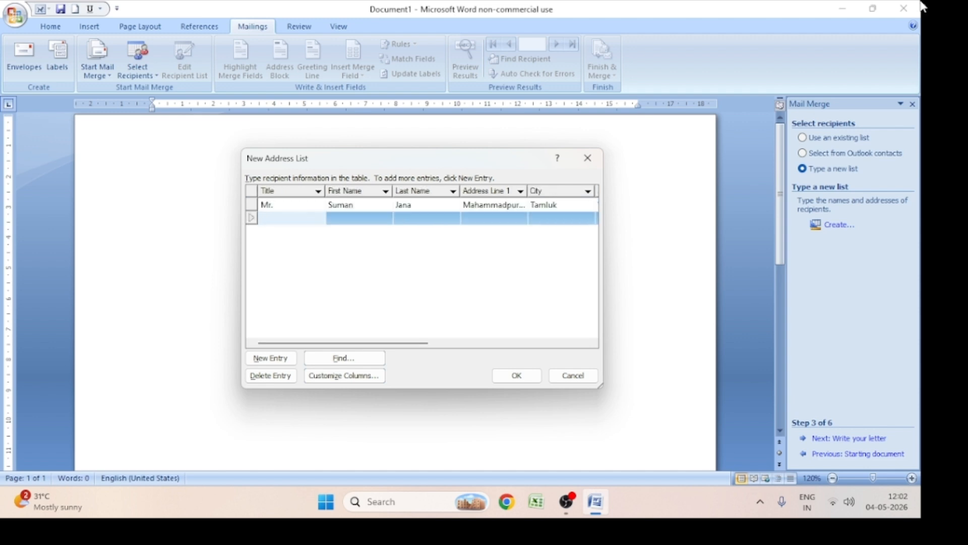
# Enter the title Ms. and the second recipient's first and last name in the address list
pyautogui.write('Ms.')
pyautogui.press('Tab')
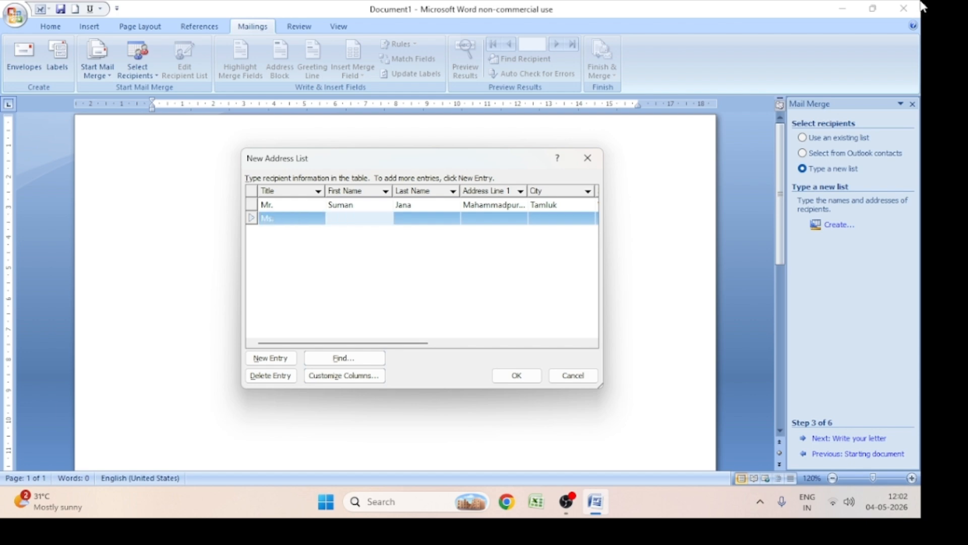
pyautogui.press('Tab')
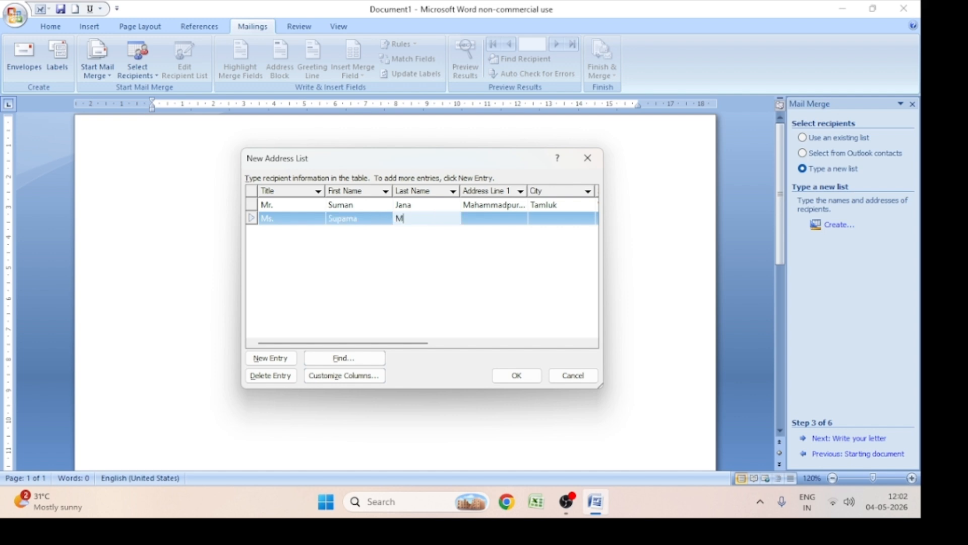
pyautogui.press('Tab')
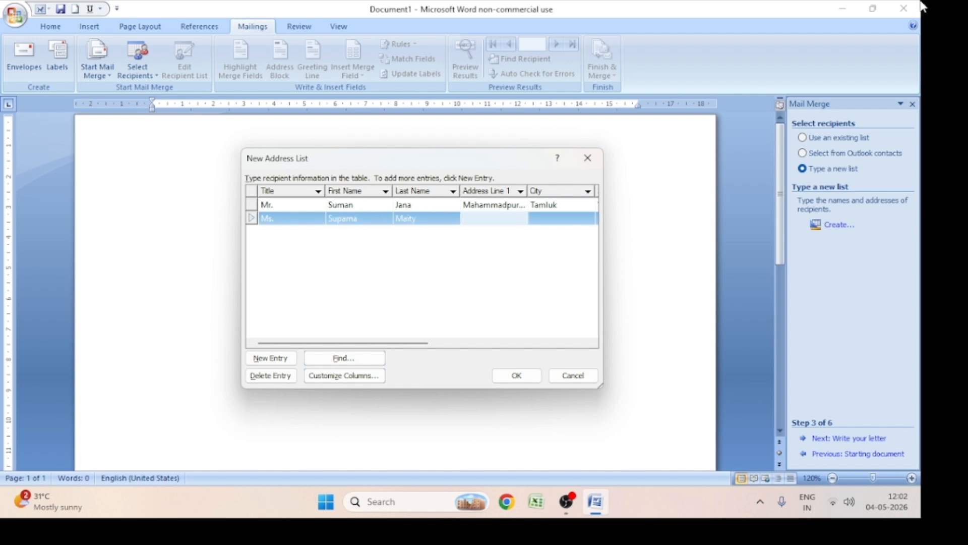
# Fill in Address Line 1 with the second recipient's village, locality and district
pyautogui.press('Tab')
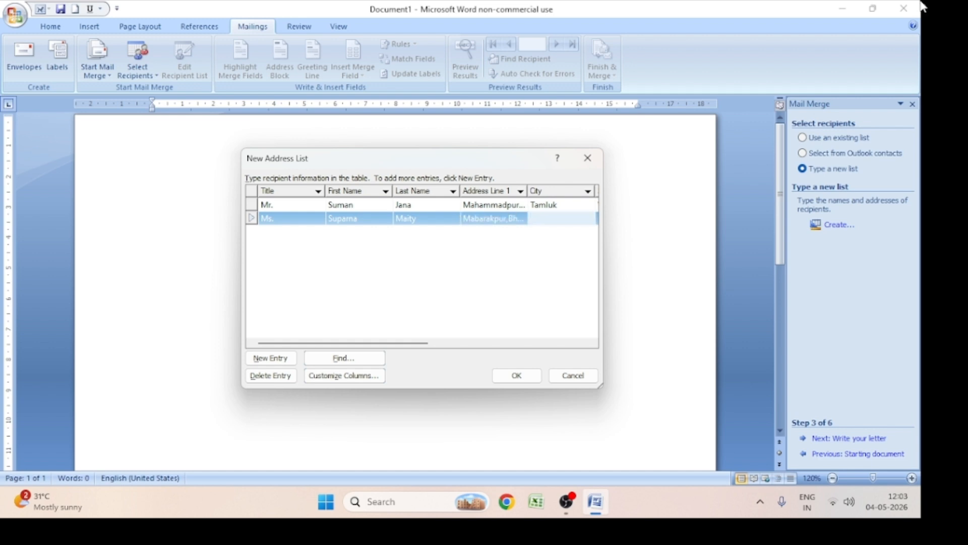
# Fill in the city, state and postal code for the second recipient
pyautogui.write('Contai')
pyautogui.press('Tab')
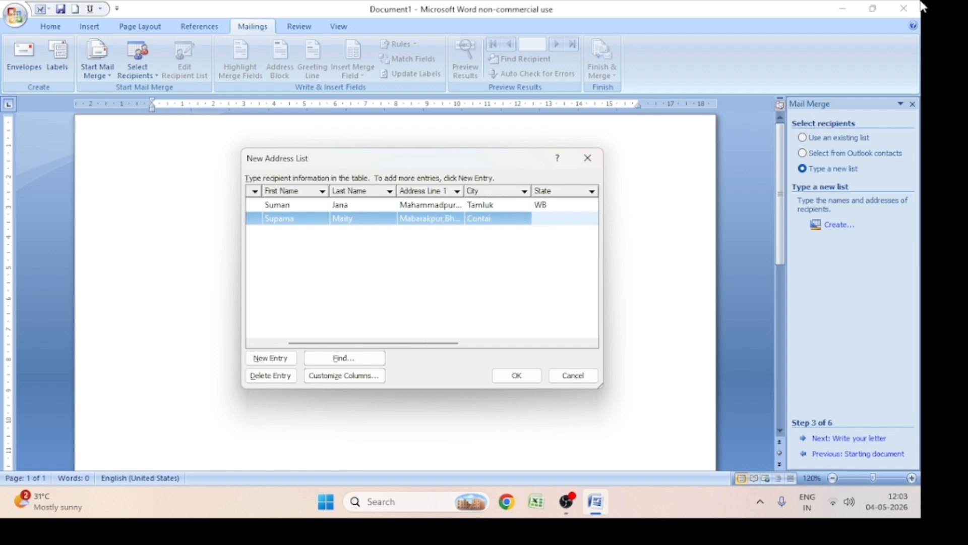
pyautogui.write('WB')
pyautogui.press('Tab')
pyautogui.write('721601')
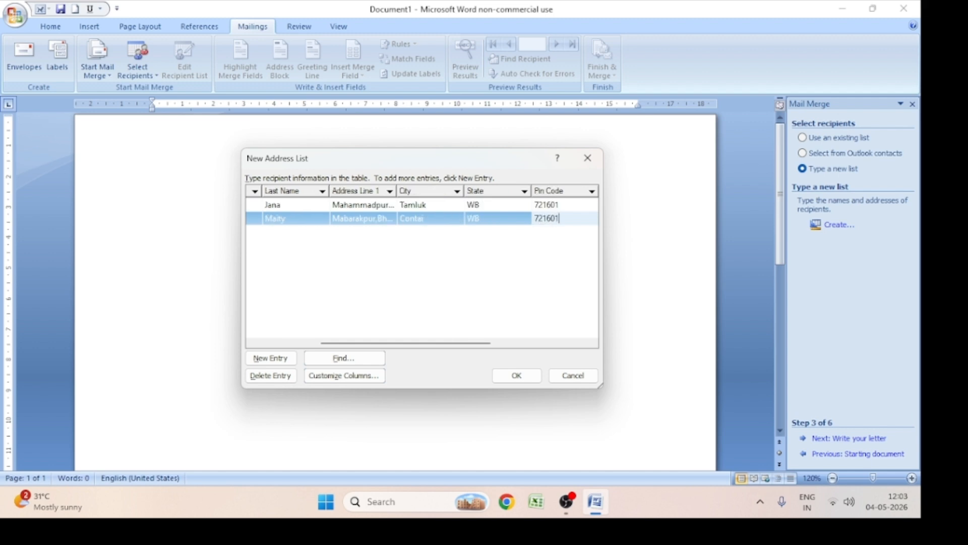
# Enter INDIA as the second recipient's country and fill in the home phone number
pyautogui.press('Tab')
pyautogui.press('Tab')
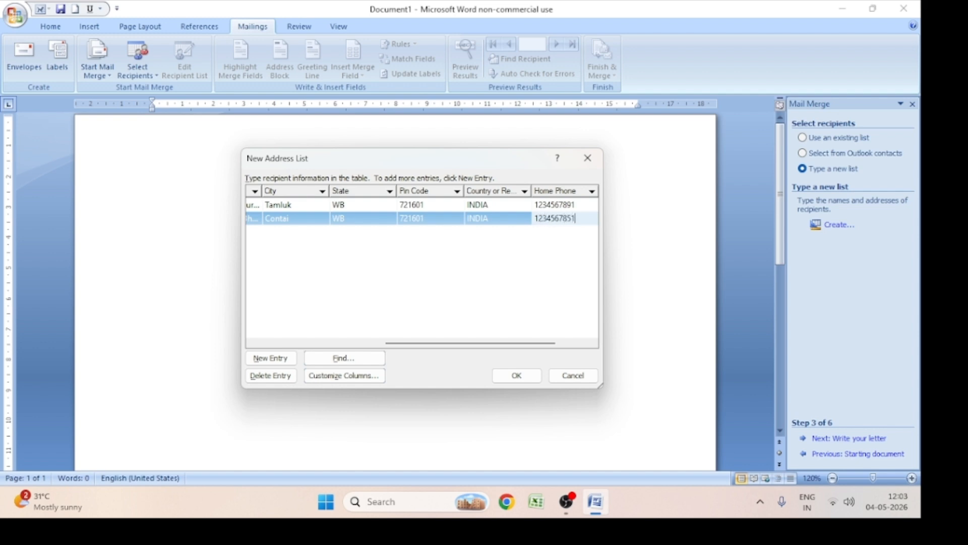
pyautogui.press('Tab')
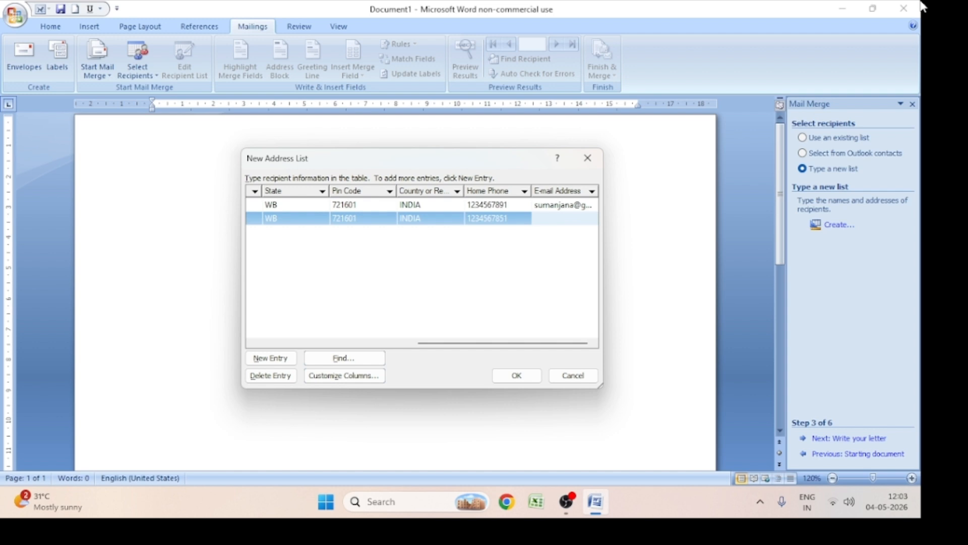
# Fill in the second recipient's e-mail address and start a third entry
pyautogui.press('Tab')
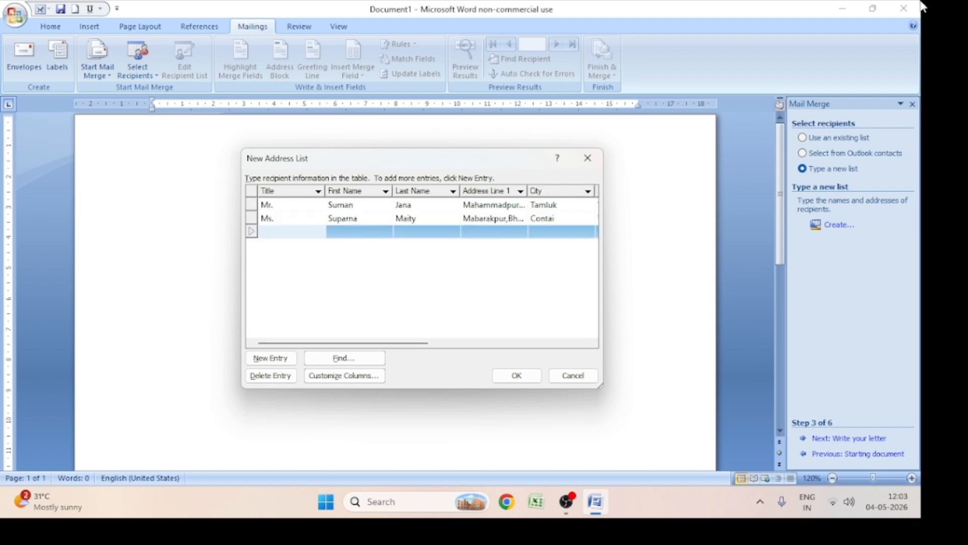
# Enter the title Mr. and the third recipient's first and last name in the address list
pyautogui.write('Mr.')
pyautogui.press('Tab')
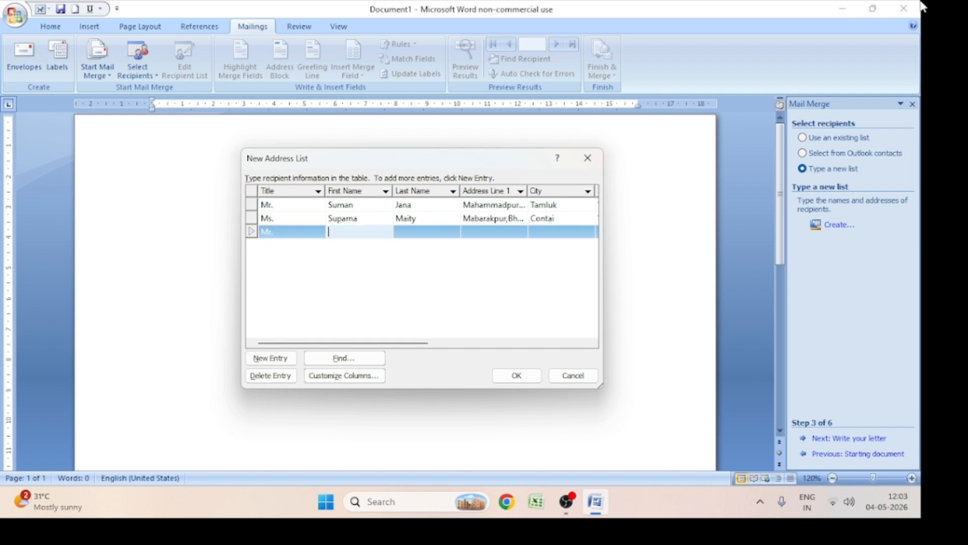
pyautogui.press('Tab')
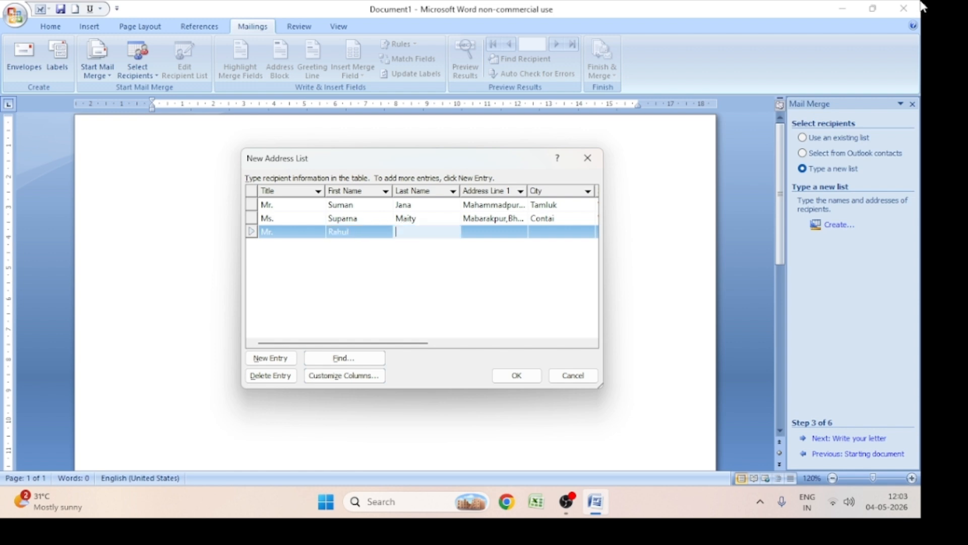
pyautogui.press('Tab')
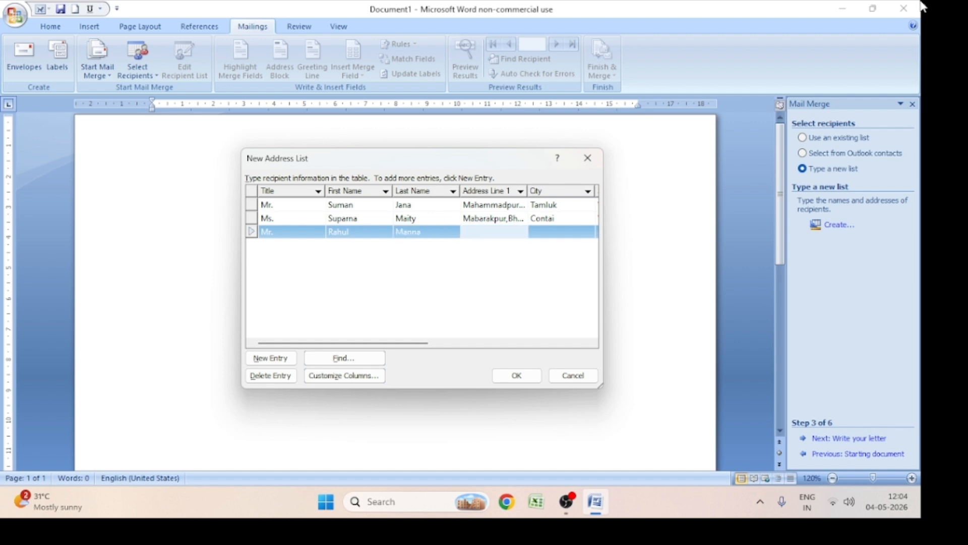
# Fill in Address Line 1 with the third recipient's village, locality and district
pyautogui.press('Tab')
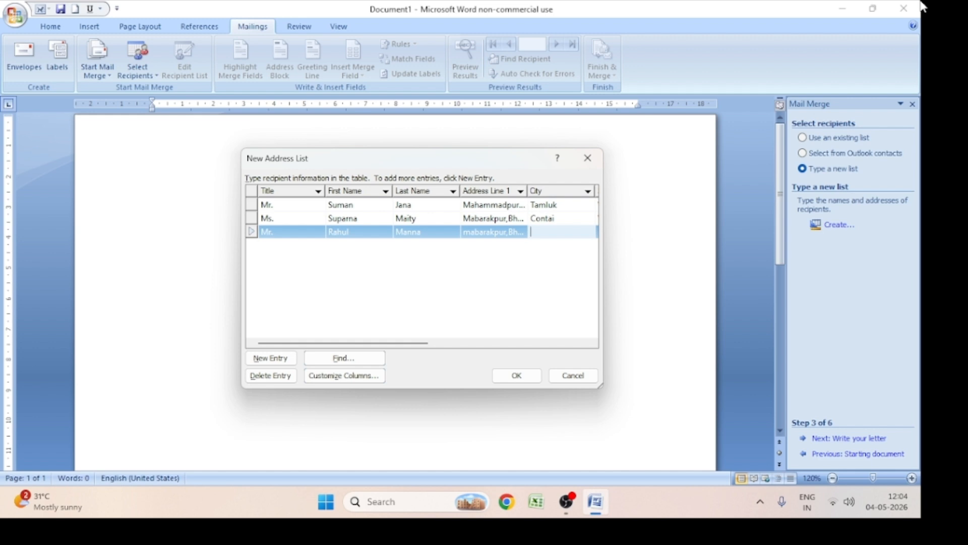
pyautogui.write('Medinipur')
pyautogui.press('Tab')
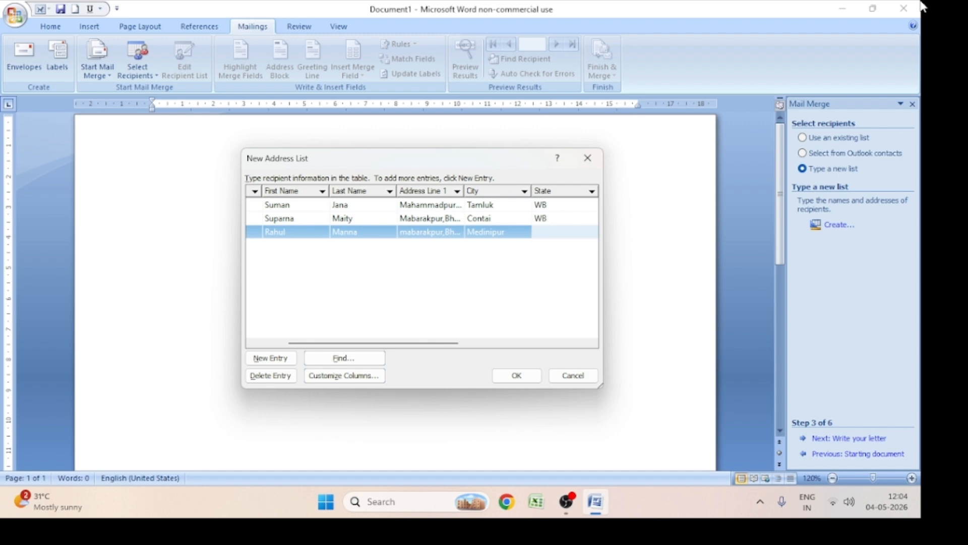
# Set the third recipient's city to the same city as the first recipient's and fill in the state
pyautogui.click(519, 234)
pyautogui.press('BackSpace')
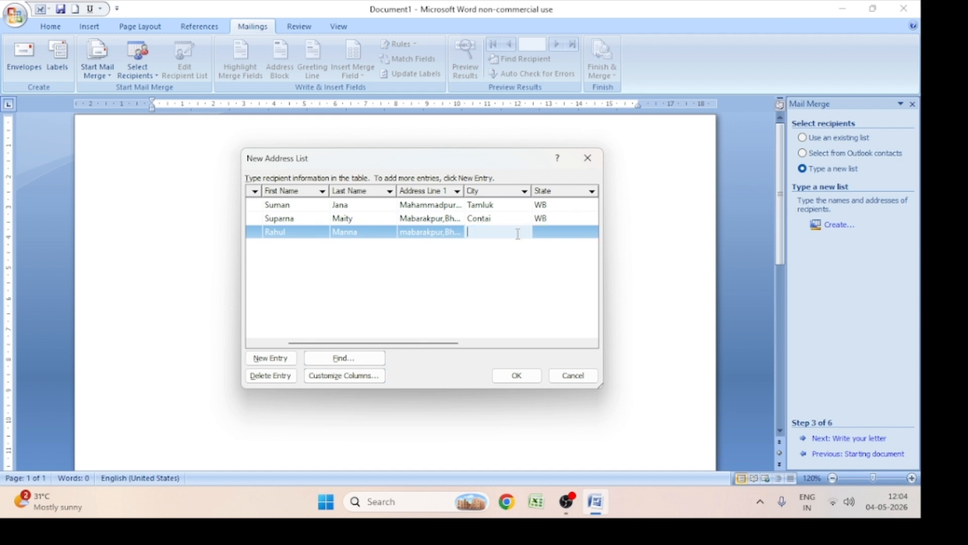
pyautogui.write('Tamluk')
pyautogui.press('Tab')
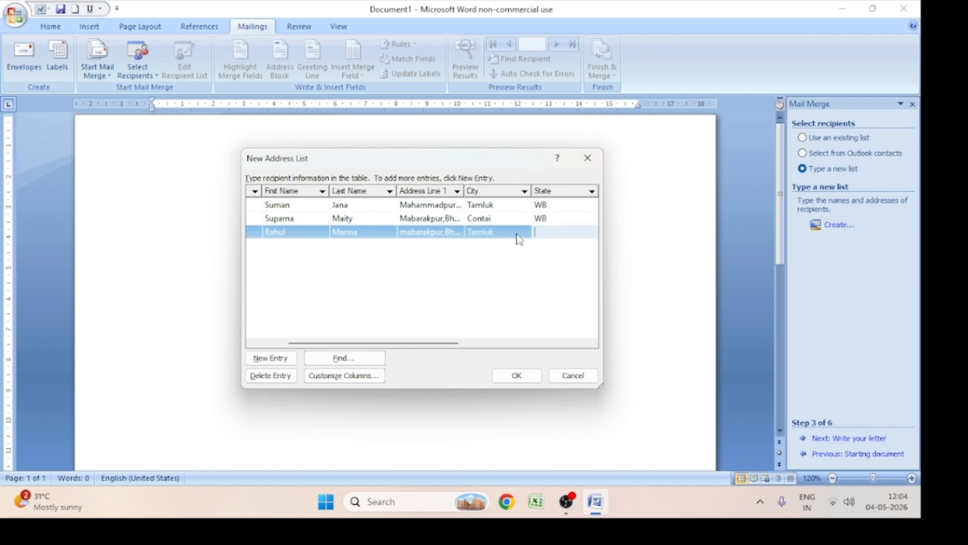
pyautogui.write('WB')
pyautogui.press('Tab')
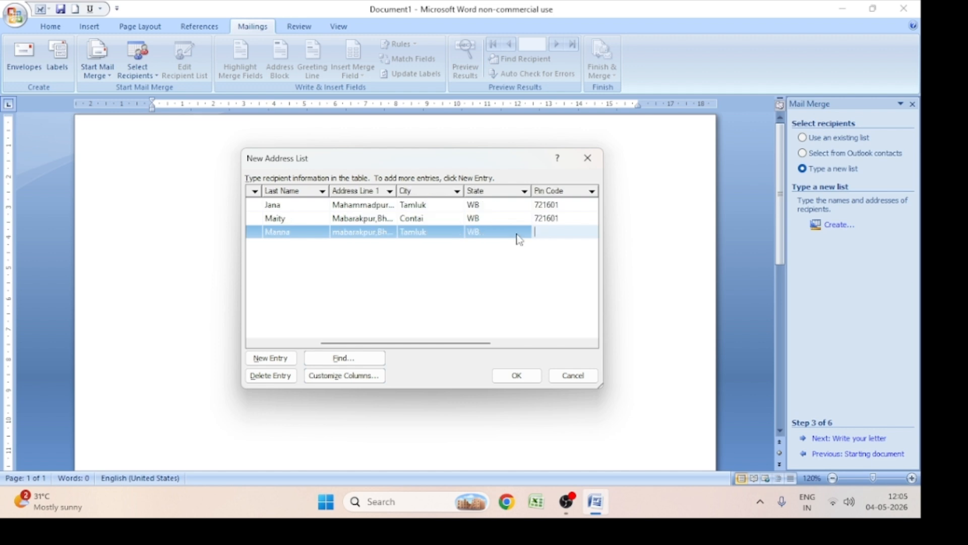
# Fill in the third recipient's postal code and enter INDIA as the country
pyautogui.write('754625')
pyautogui.press('Tab')
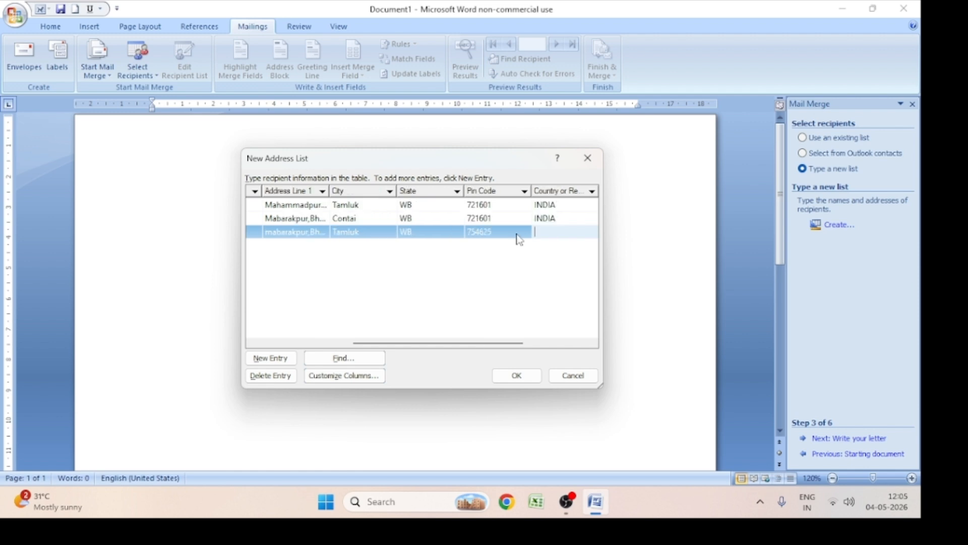
pyautogui.write('INDIA')
pyautogui.press('Tab')
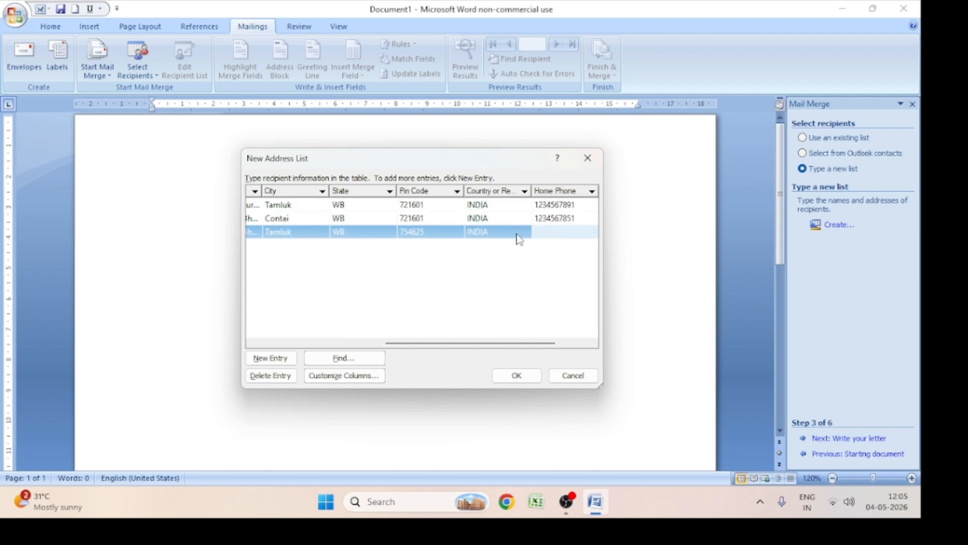
# Enter the third recipient's home phone number and e-mail address to complete the entry
pyautogui.write('1234567891')
pyautogui.press('Tab')
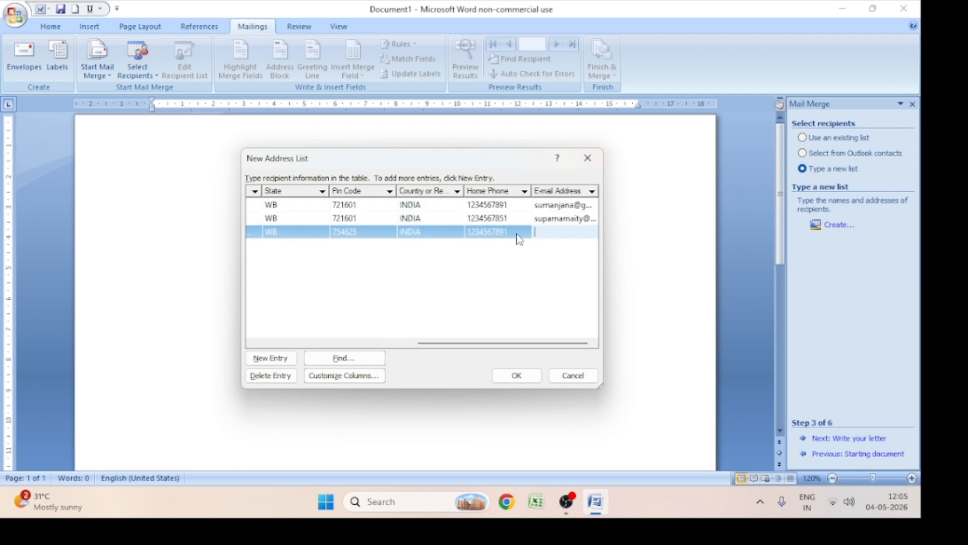
pyautogui.press('Tab')
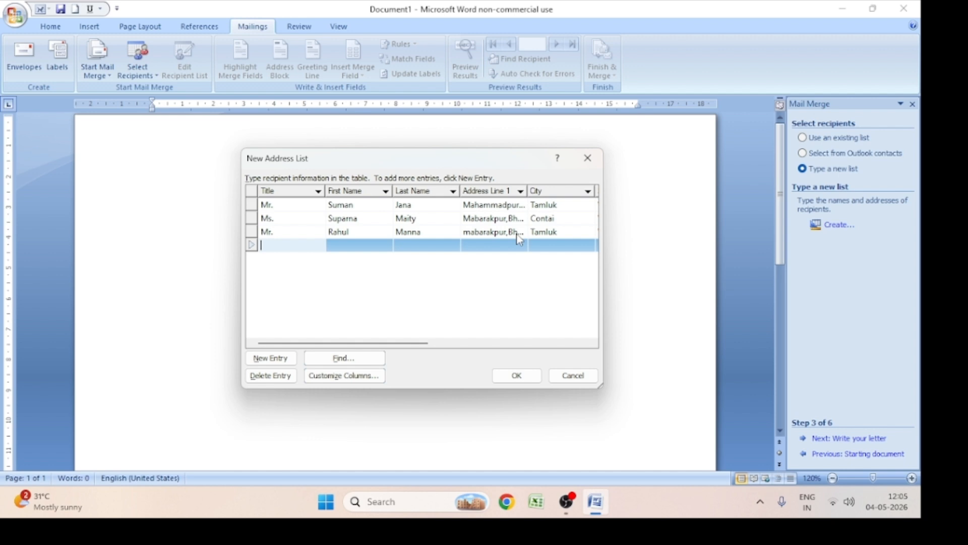
# Finish the address list and choose New Volume (D:) as its save location
pyautogui.click(511, 377)
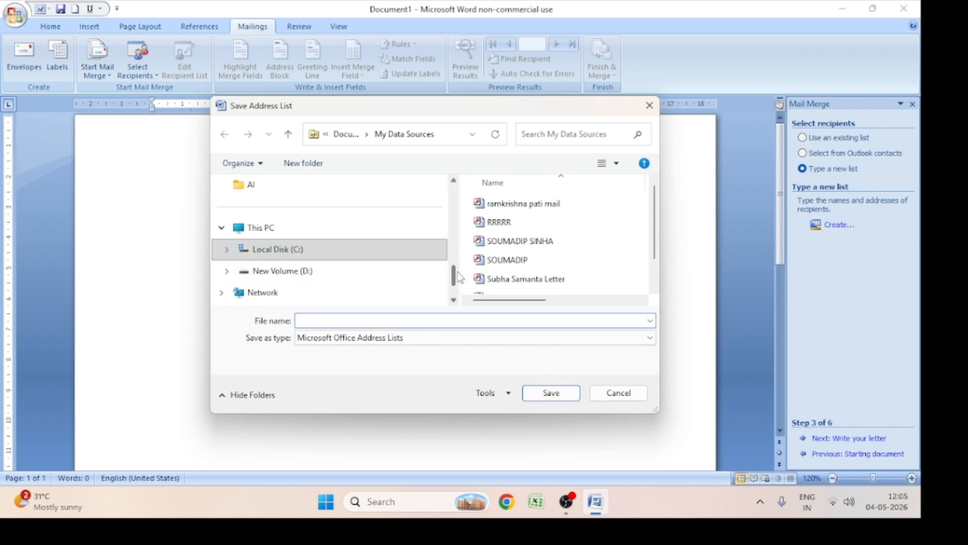
pyautogui.scroll(-1, 453, 280)
pyautogui.click(341, 209)
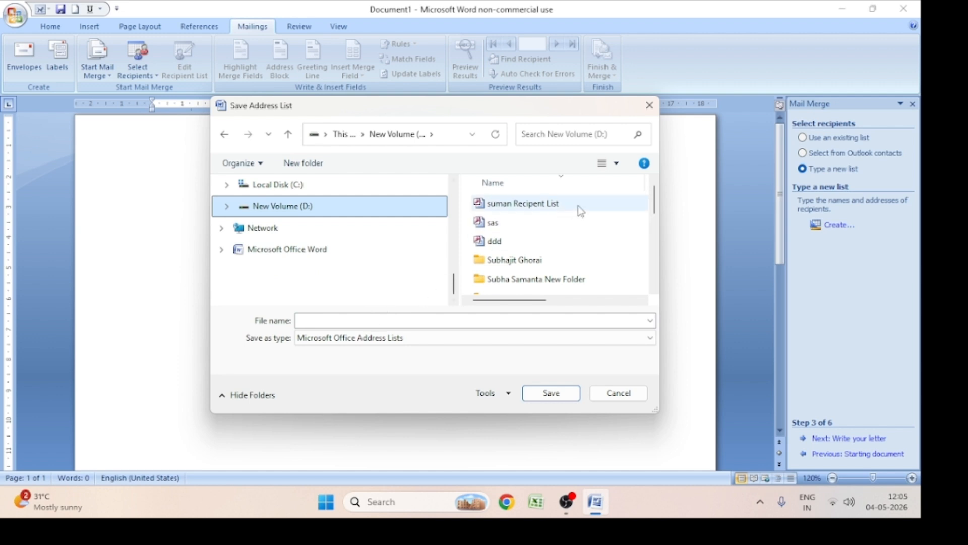
pyautogui.moveTo(557, 117); pyautogui.dragTo(537, 122)
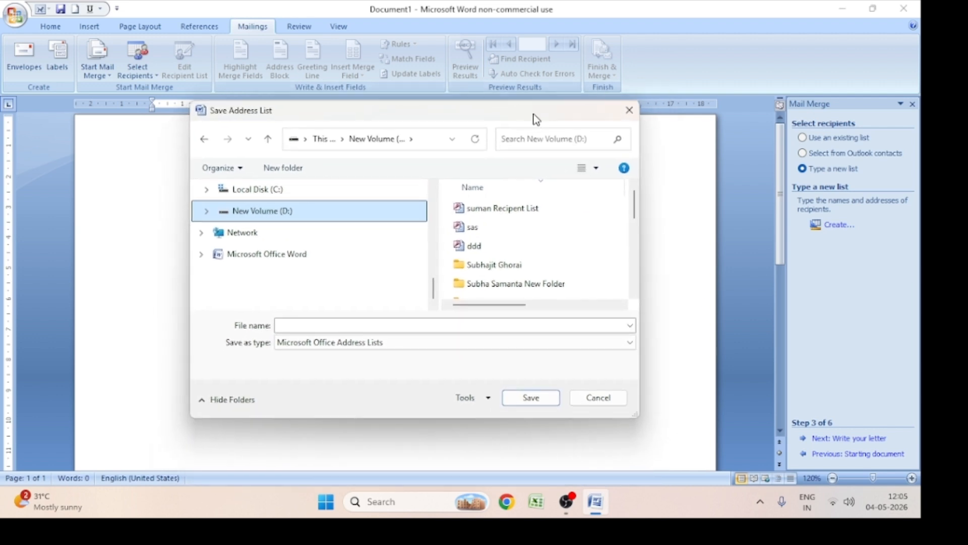
# Save the address list under the first recipient's lowercase first name followed by 12, and accept all listed recipients for the merge
pyautogui.click(411, 326)
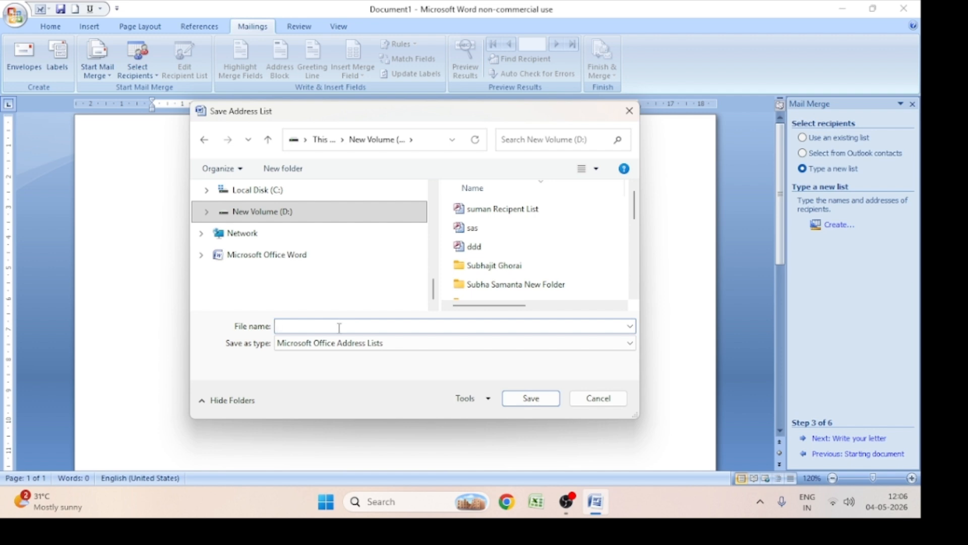
pyautogui.write('suman ')
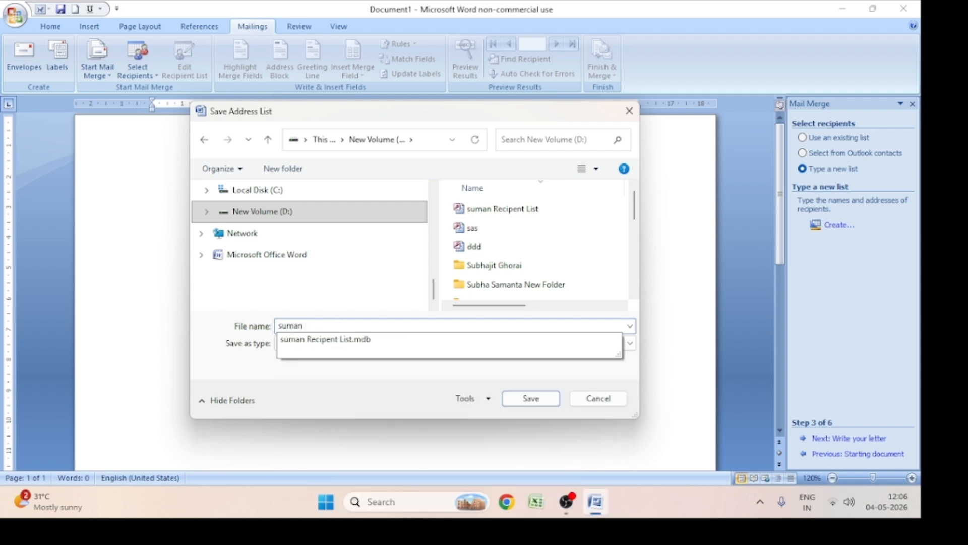
pyautogui.write('li')
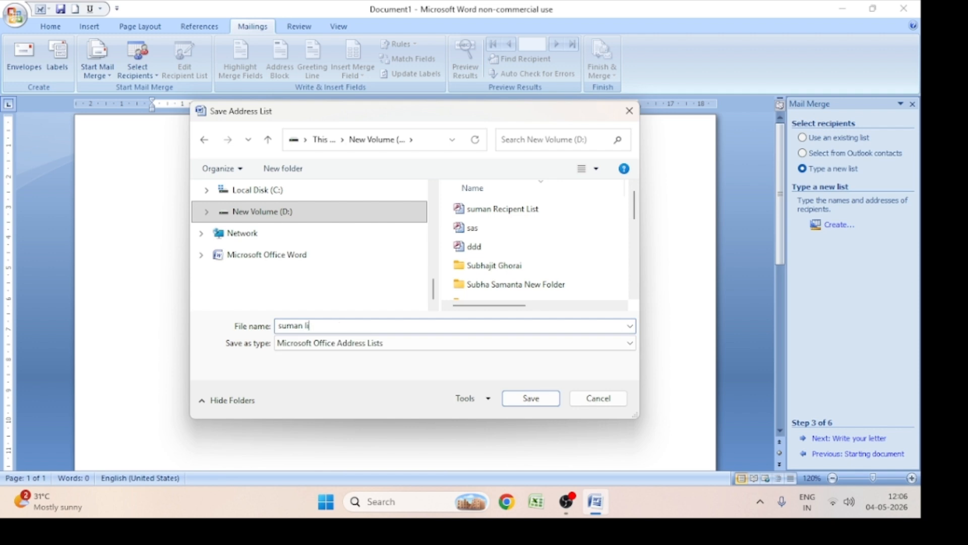
pyautogui.write('st')
pyautogui.press('BackSpace')
pyautogui.press('BackSpace')
pyautogui.press('BackSpace')
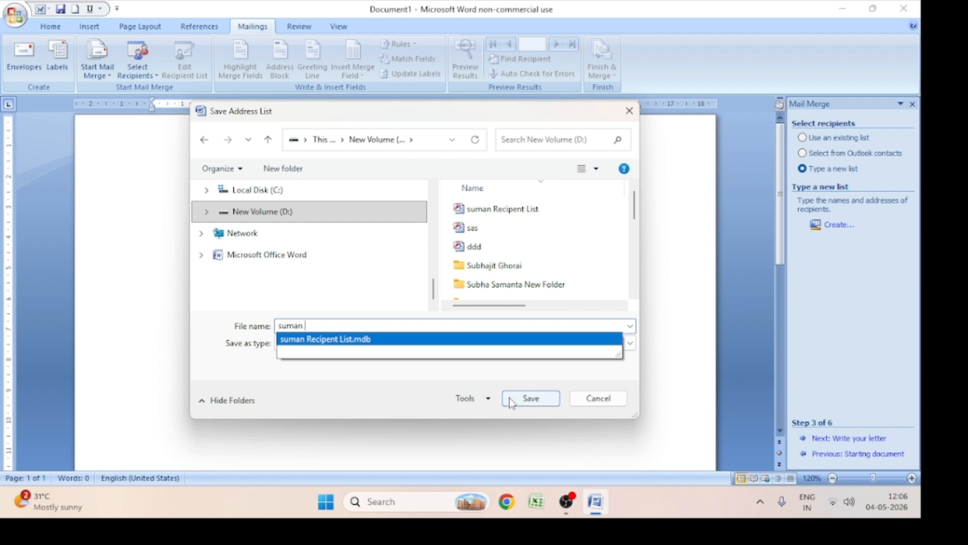
pyautogui.write('12')
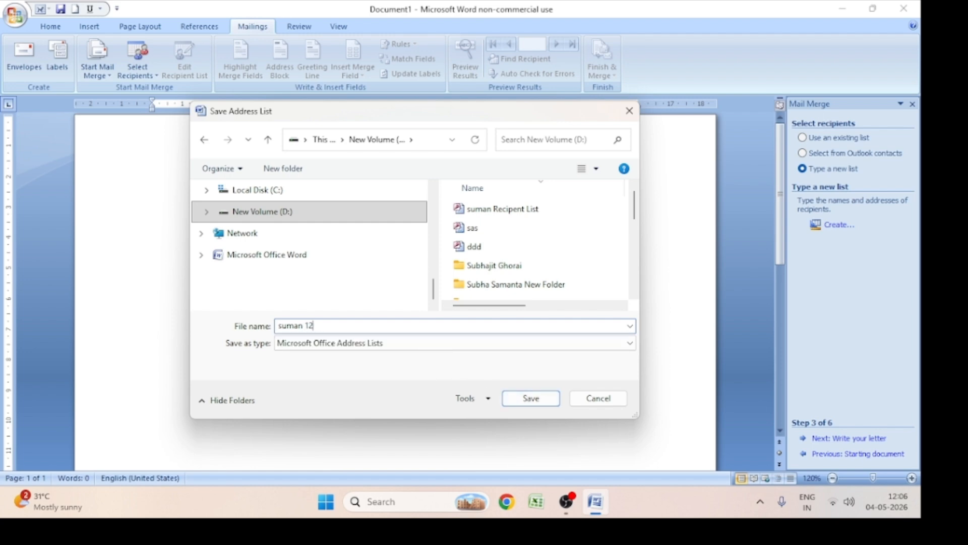
pyautogui.click(538, 403)
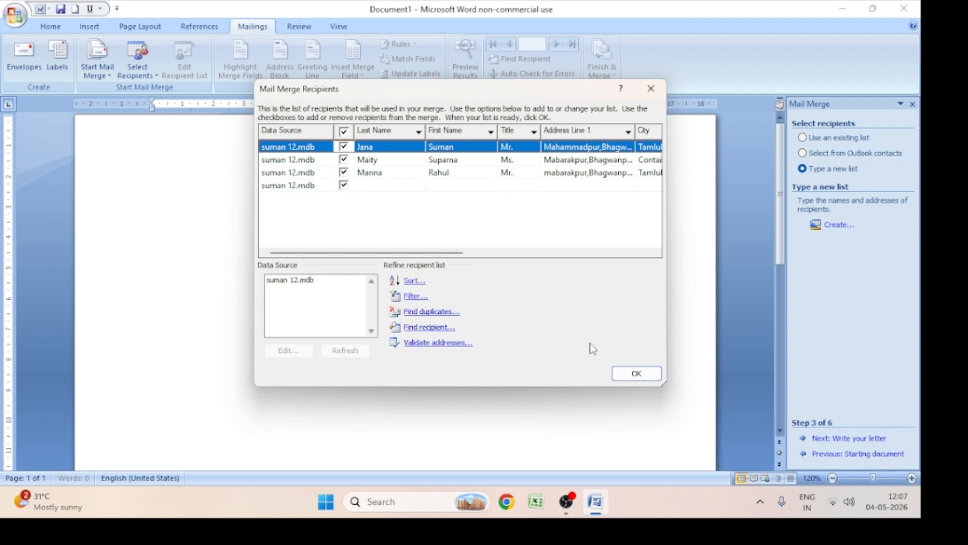
pyautogui.click(638, 374)
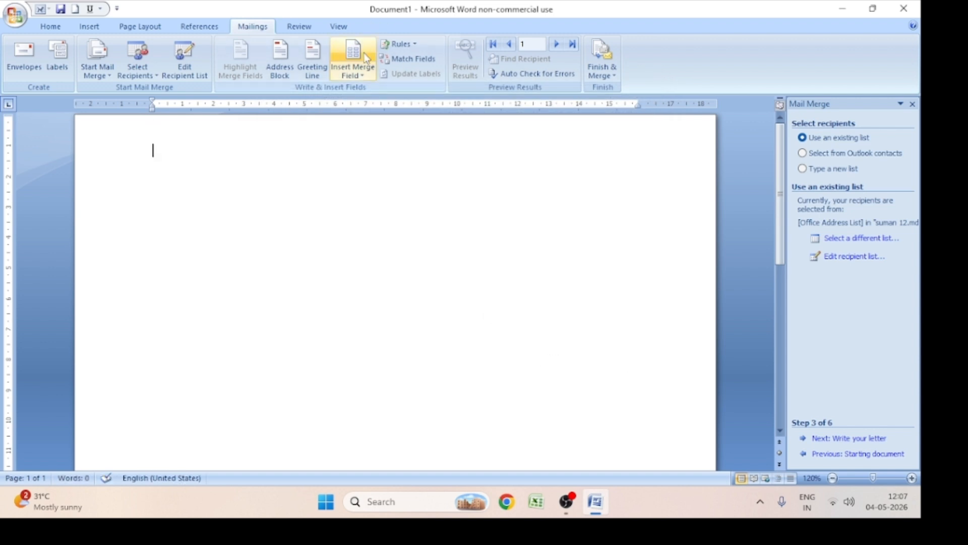
# Insert the Title, First_Name and Last_Name merge fields side by side on the letter's first line
pyautogui.click(355, 77)
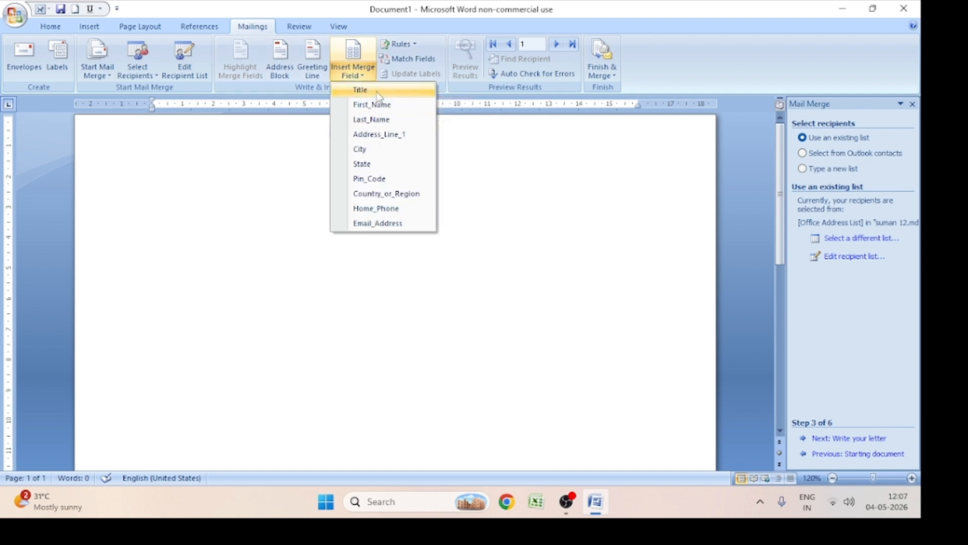
pyautogui.click(377, 92)
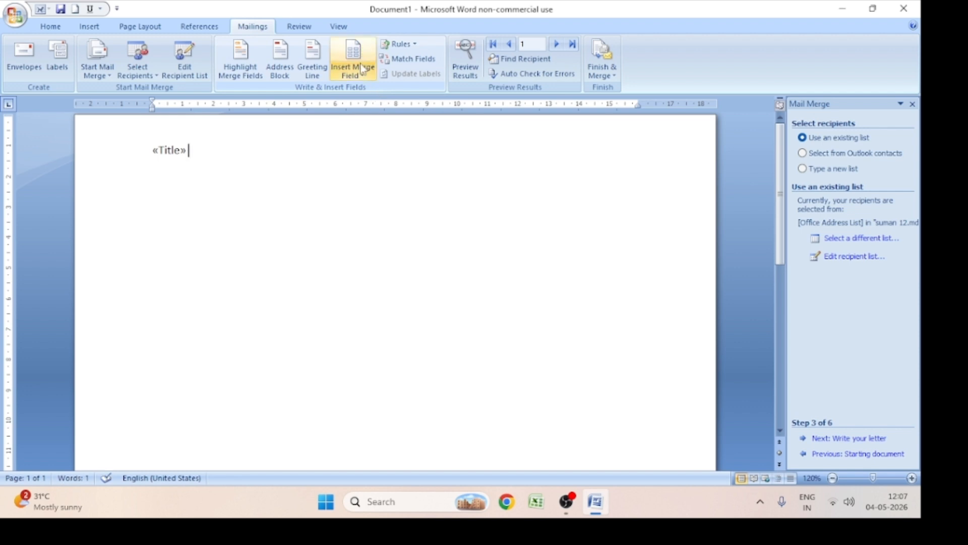
pyautogui.click(364, 72)
pyautogui.click(376, 107)
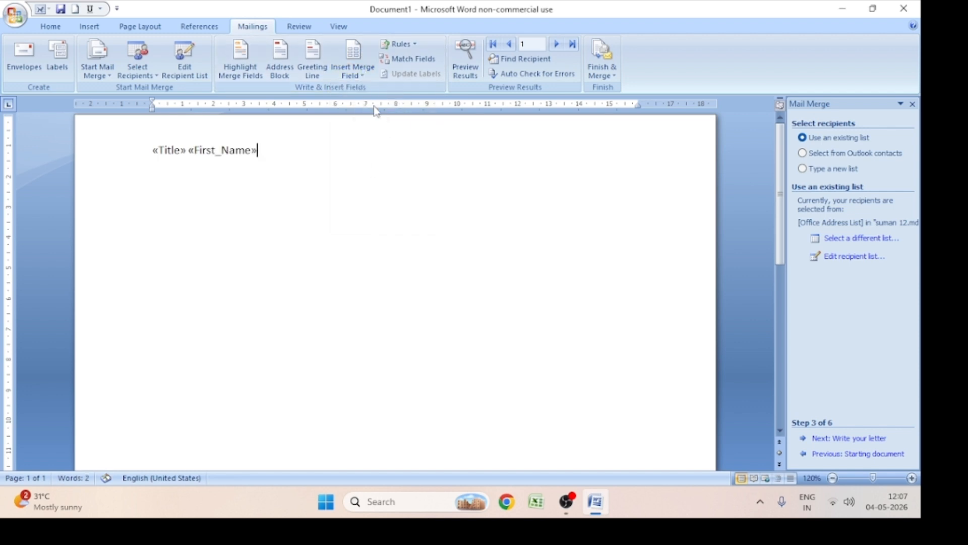
pyautogui.click(353, 69)
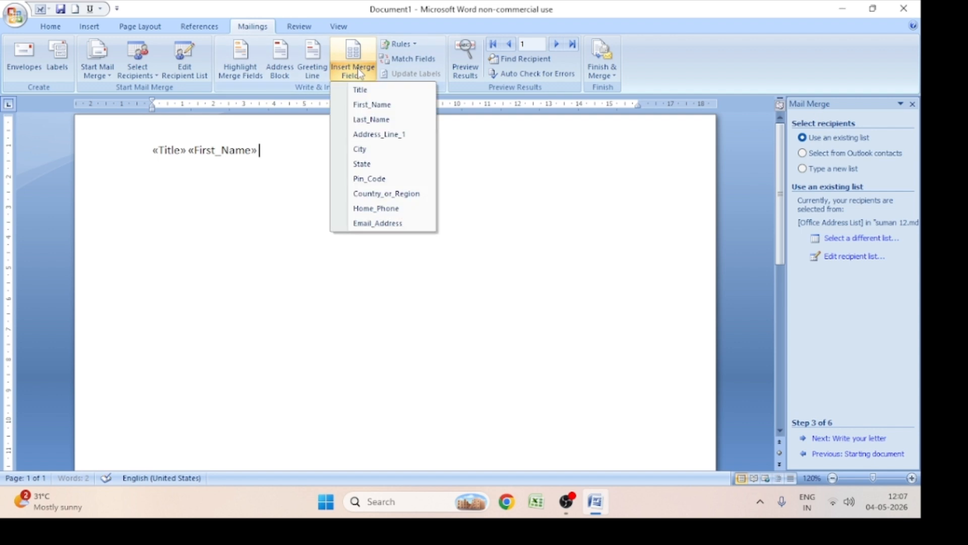
pyautogui.click(384, 121)
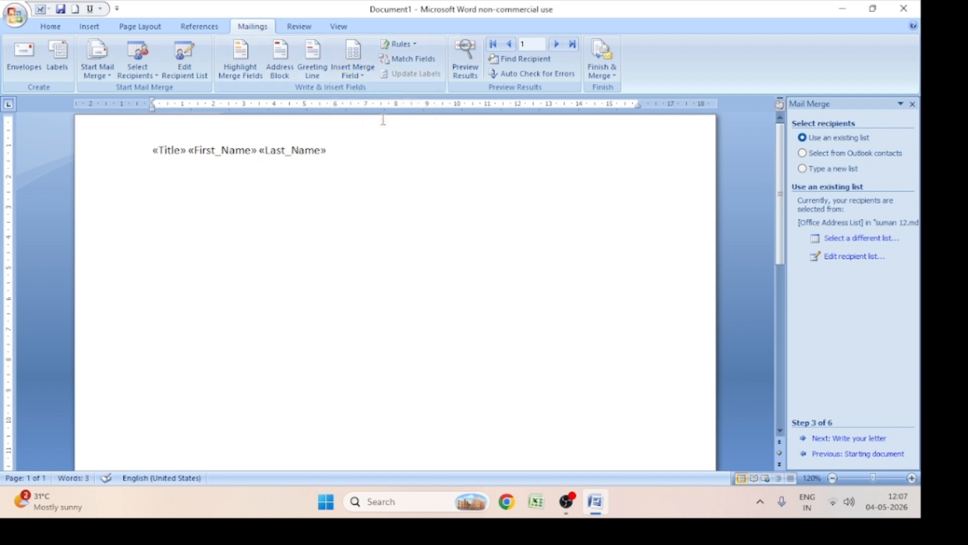
# Add the Address_Line_1 and City merge fields on separate lines below the name line
pyautogui.click(363, 74)
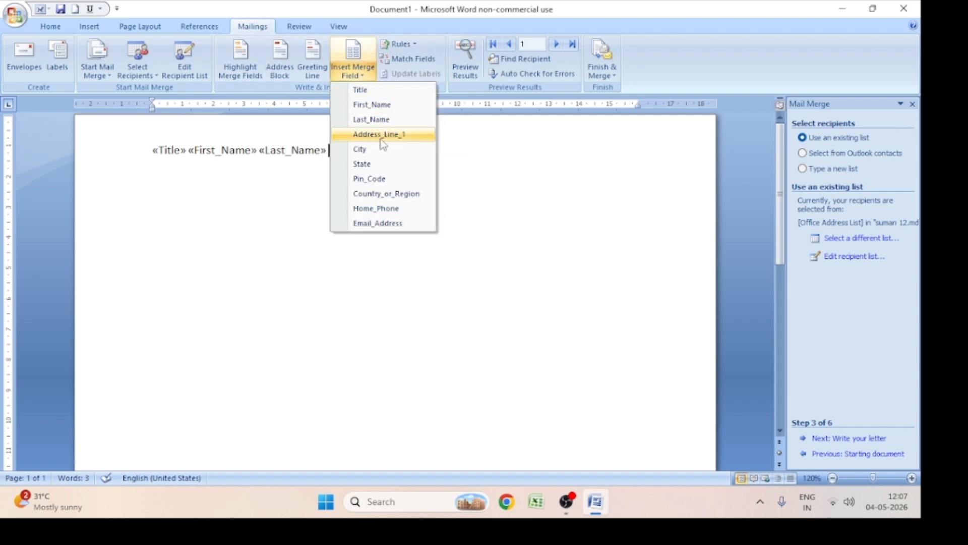
pyautogui.click(477, 158)
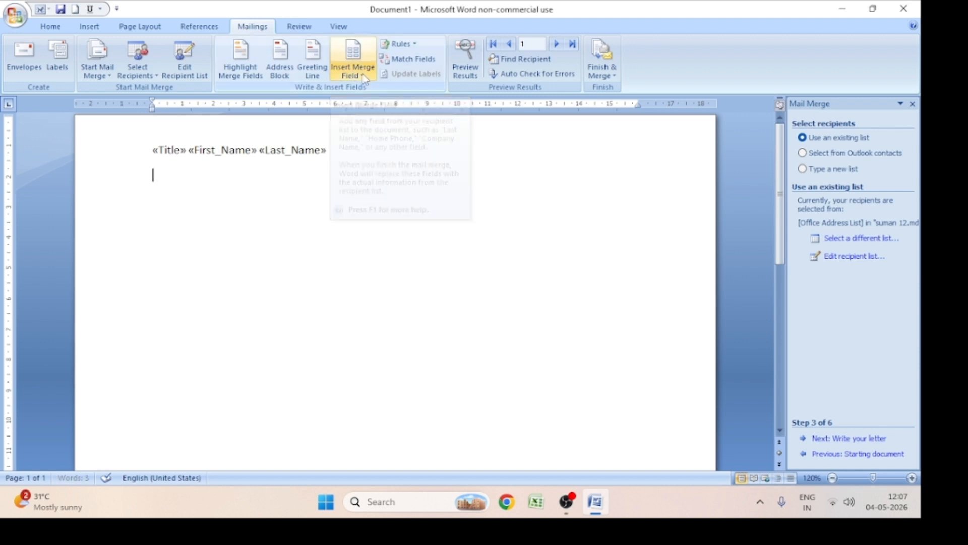
pyautogui.click(361, 76)
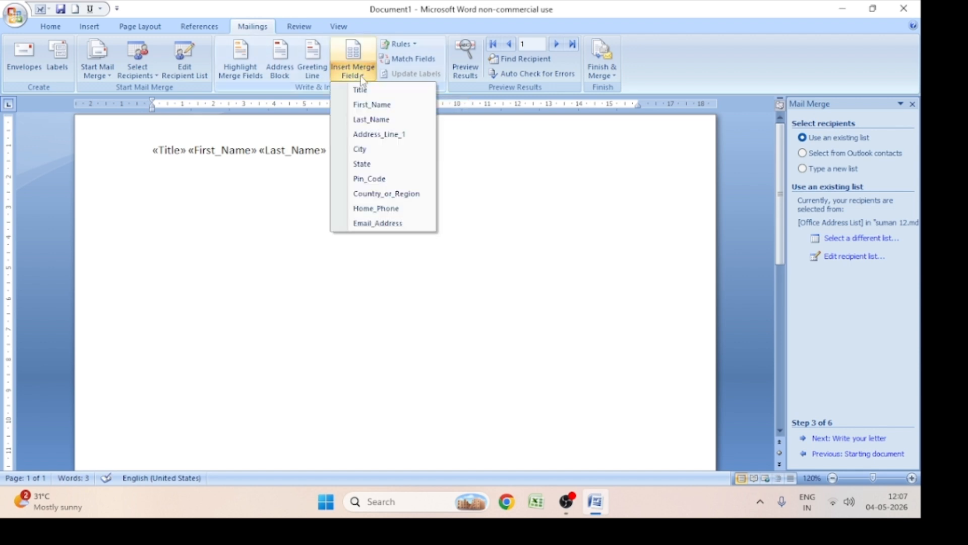
pyautogui.click(393, 134)
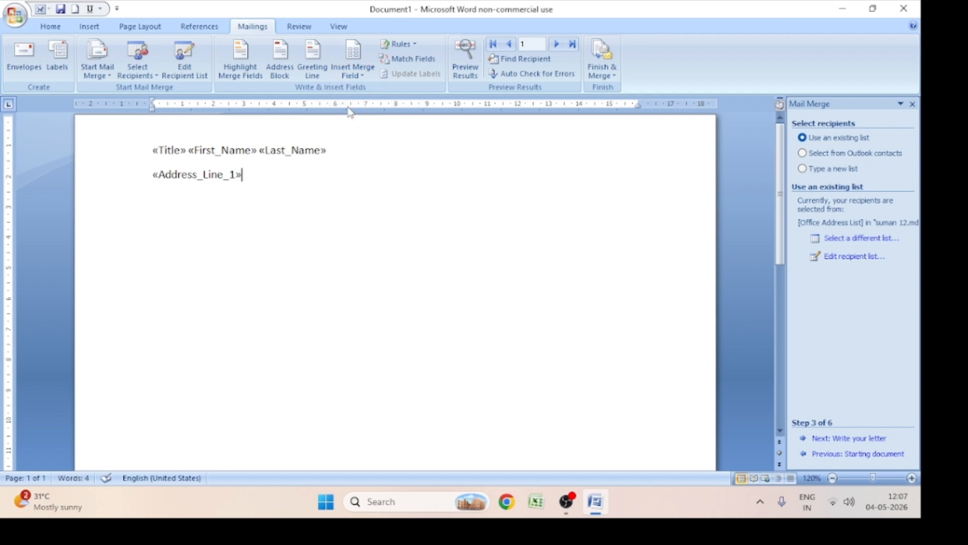
pyautogui.press('Return')
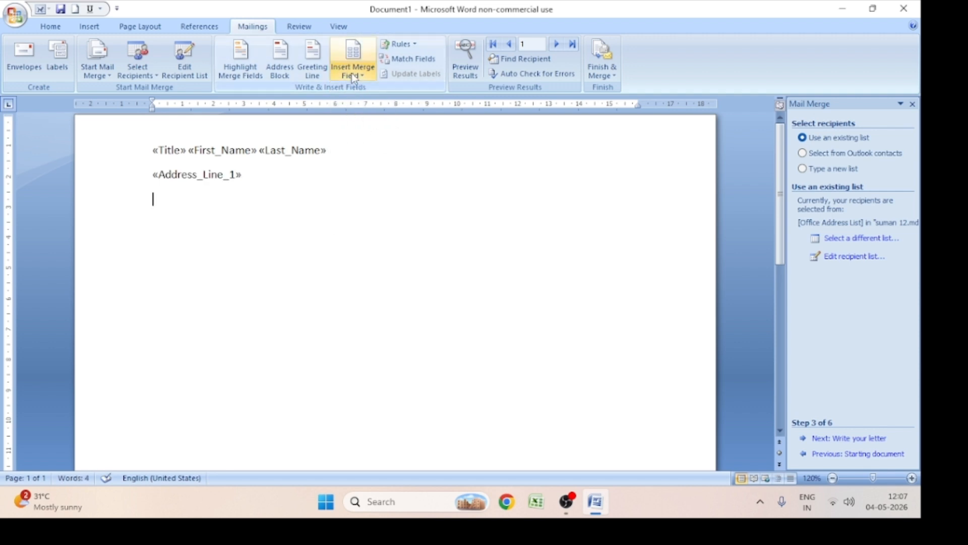
pyautogui.click(359, 73)
pyautogui.click(387, 155)
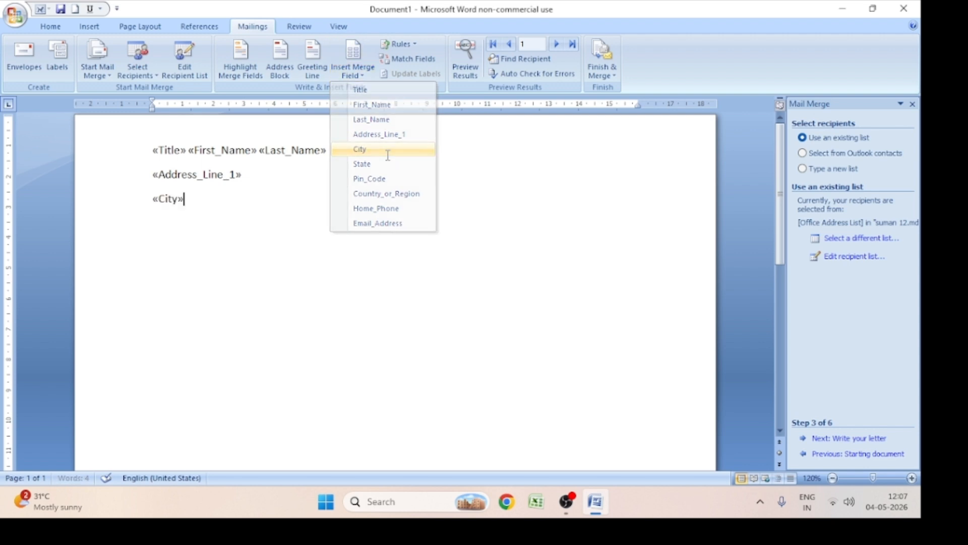
pyautogui.press('Return')
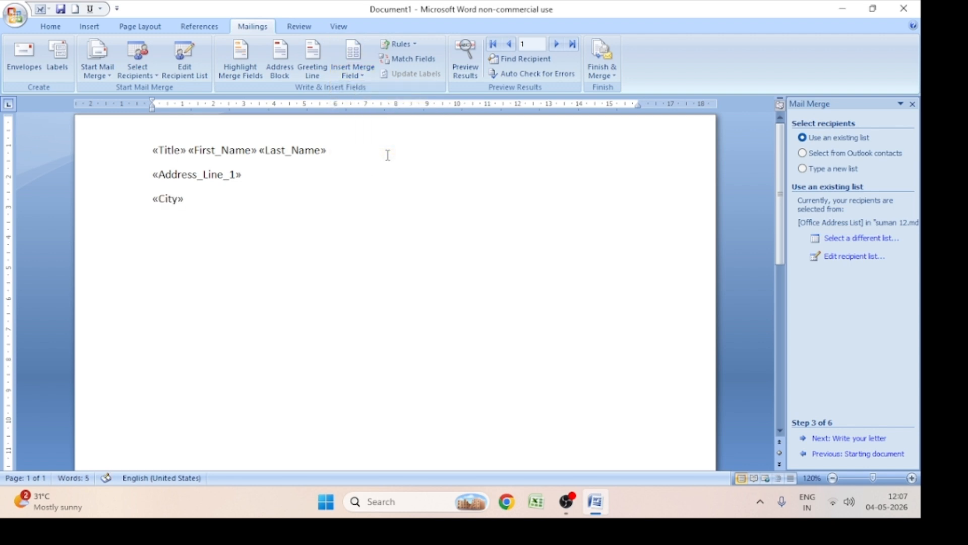
# Insert the State, Pin_Code and Country_or_Region merge fields, each on its own line below City
pyautogui.click(360, 76)
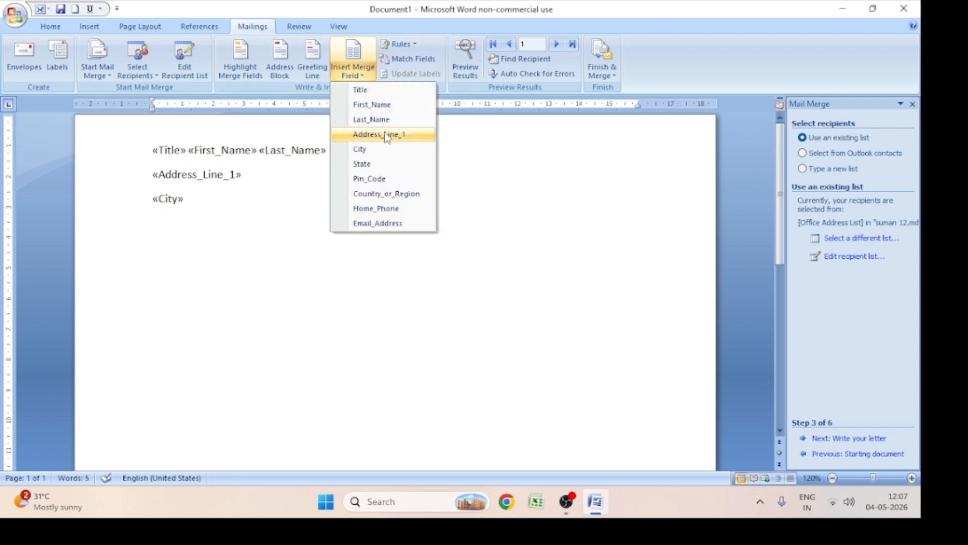
pyautogui.click(387, 168)
pyautogui.press('Return')
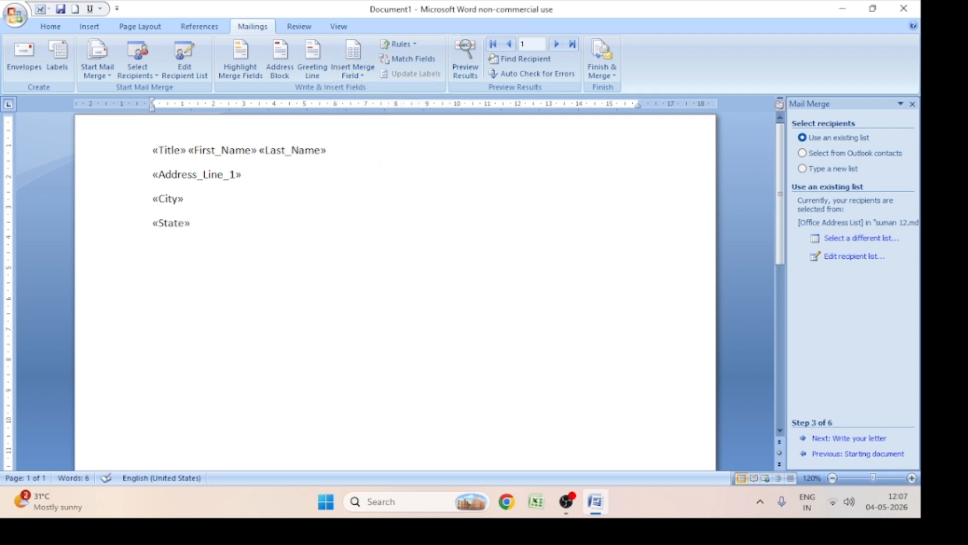
pyautogui.click(360, 80)
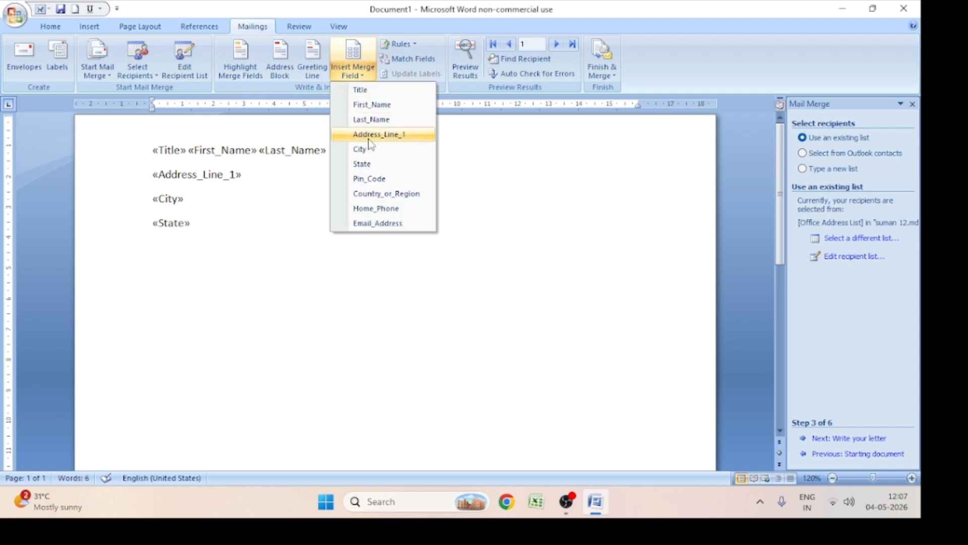
pyautogui.click(383, 178)
pyautogui.press('Return')
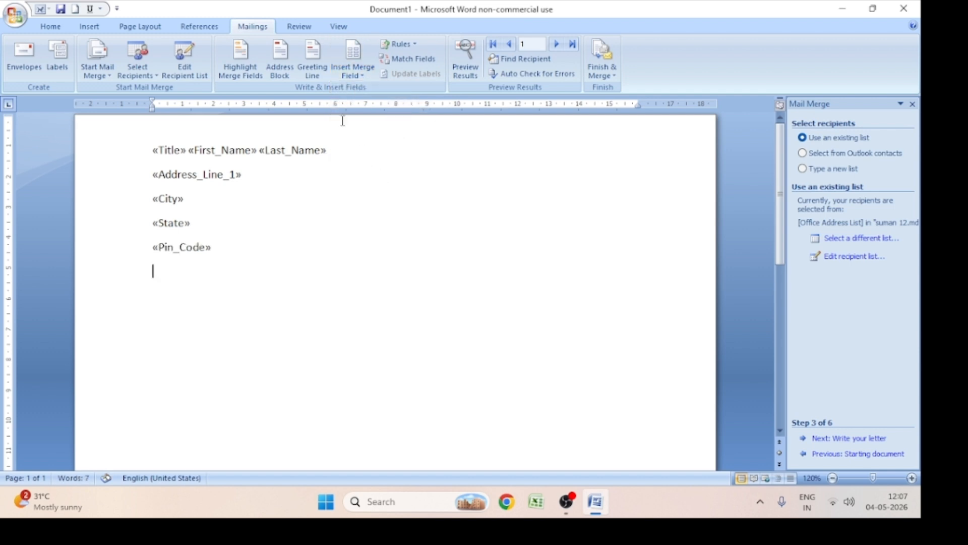
pyautogui.click(356, 76)
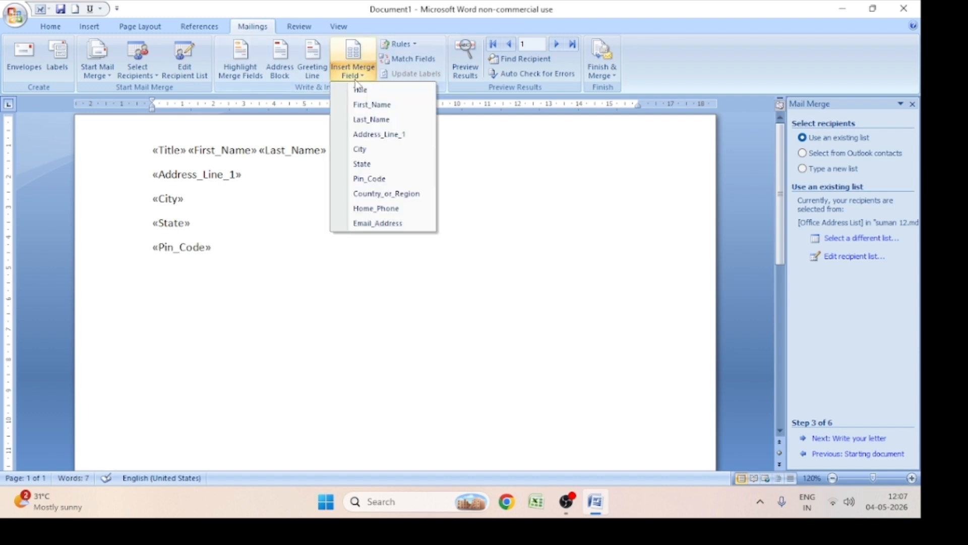
pyautogui.click(393, 193)
pyautogui.press('Return')
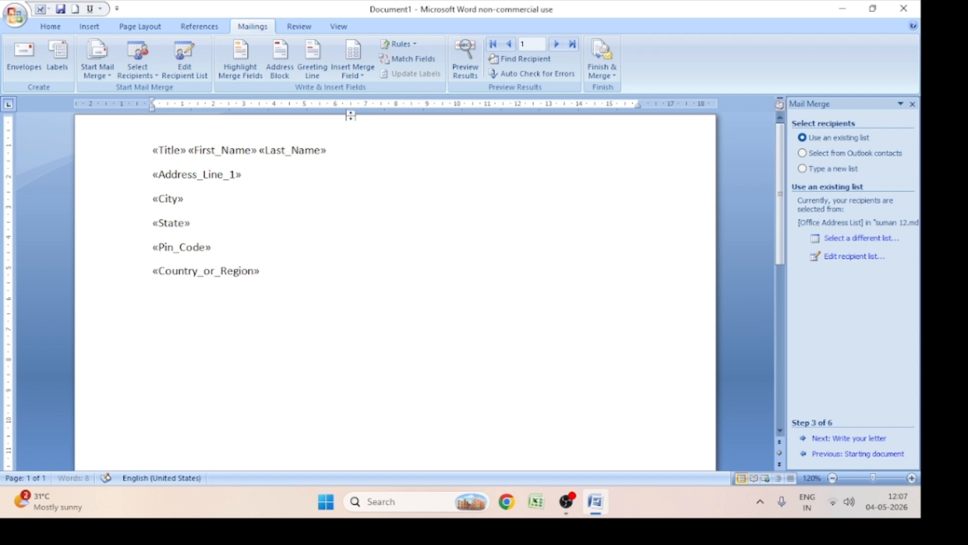
# Insert the Home_Phone and Email_Address merge fields on separate lines and start a new line below them
pyautogui.click(357, 75)
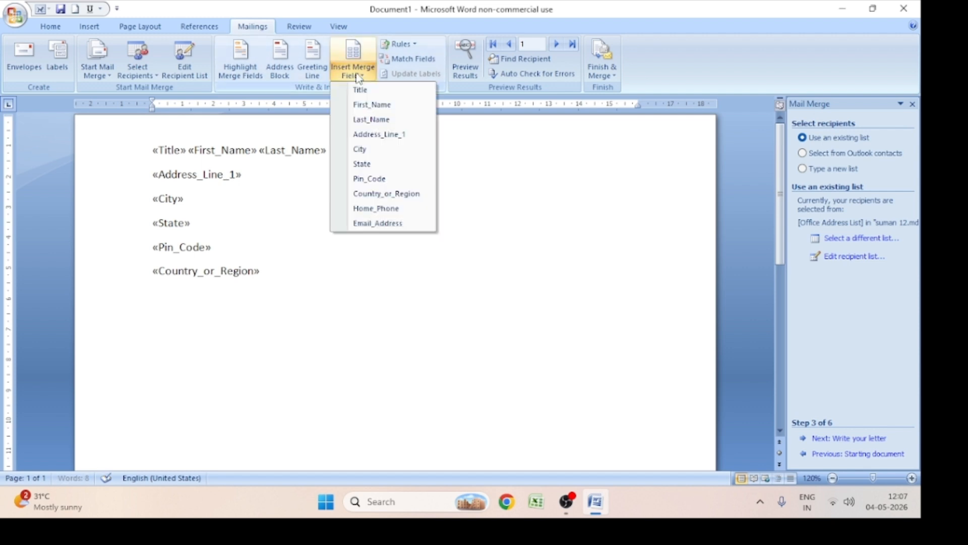
pyautogui.click(388, 209)
pyautogui.press('Return')
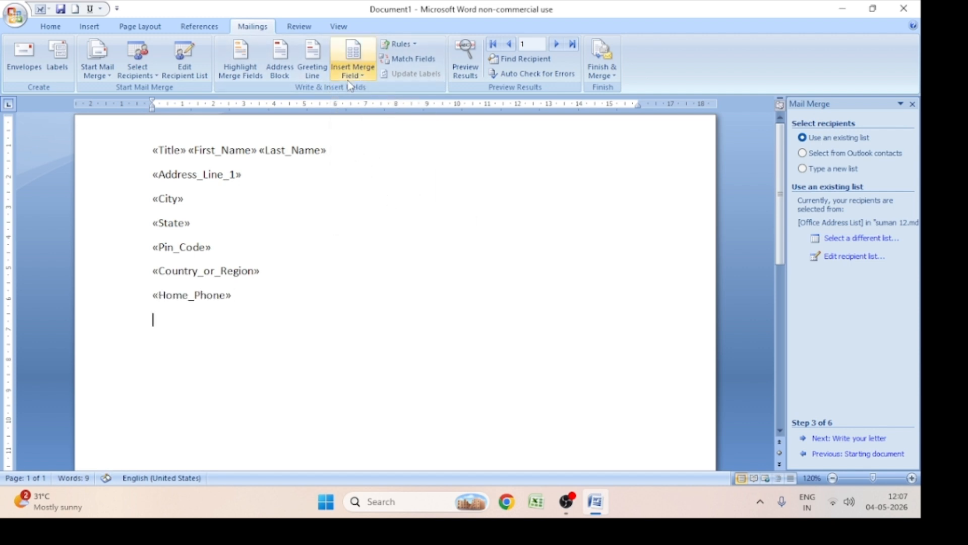
pyautogui.click(352, 74)
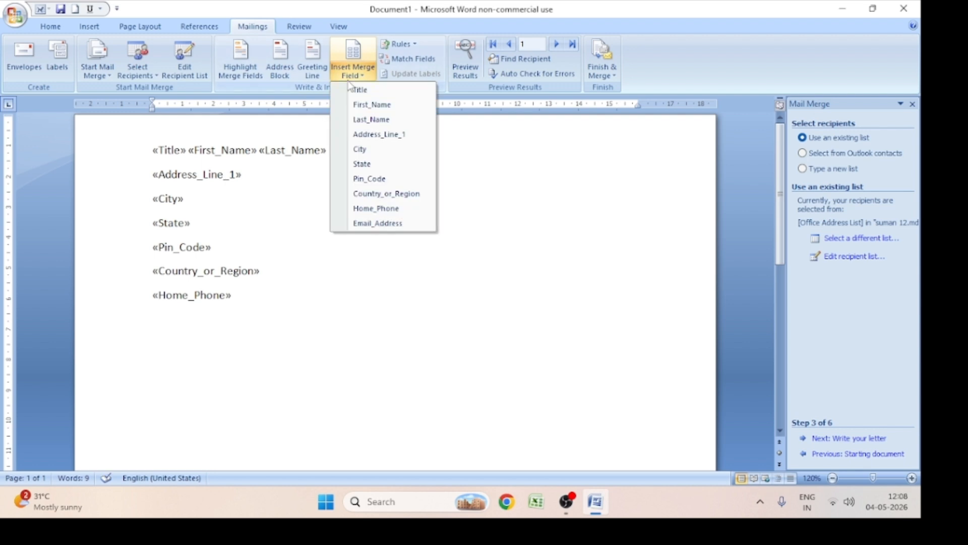
pyautogui.click(393, 224)
pyautogui.press('Return')
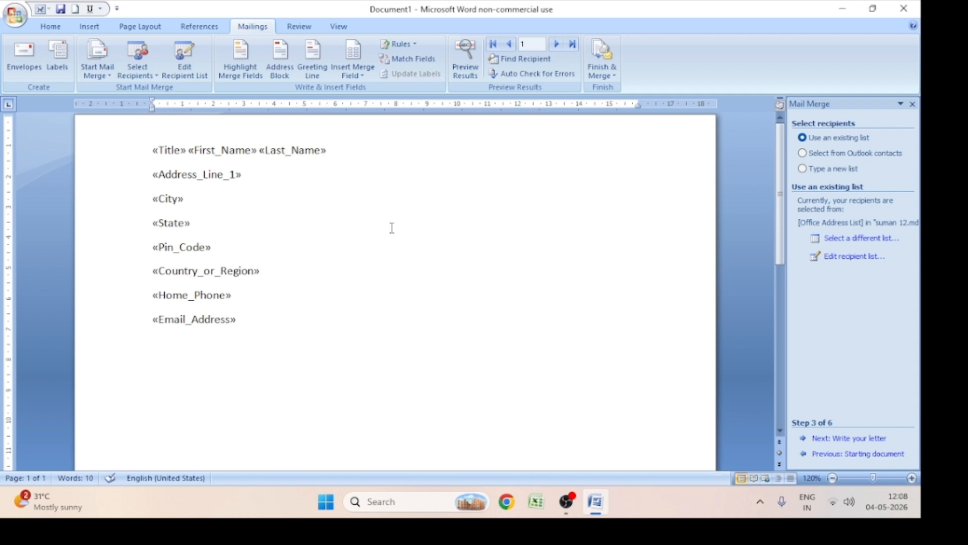
# Write the salutation "Respected,Sir/Madam" below the merge fields and start a new line
pyautogui.write('Respected,Si')
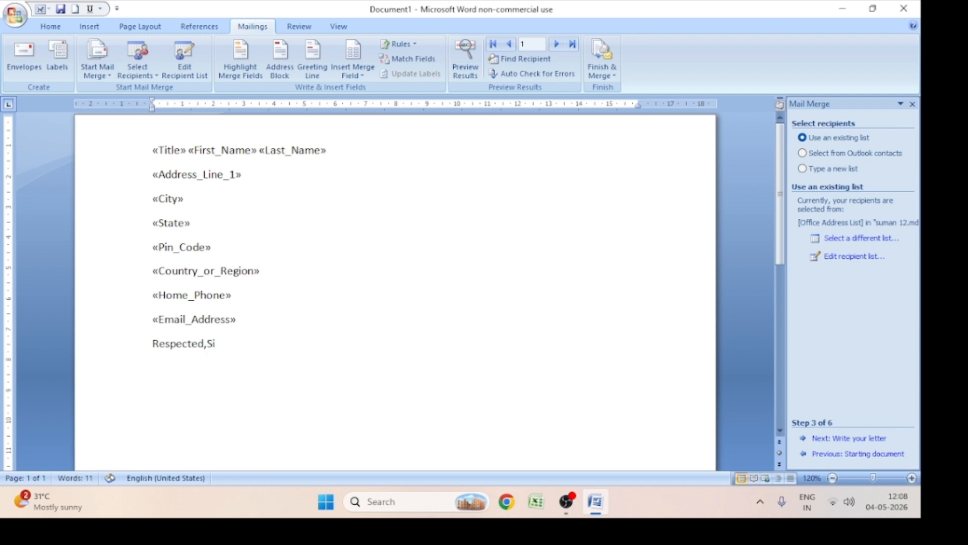
pyautogui.write('r/Madam')
pyautogui.press('Return')
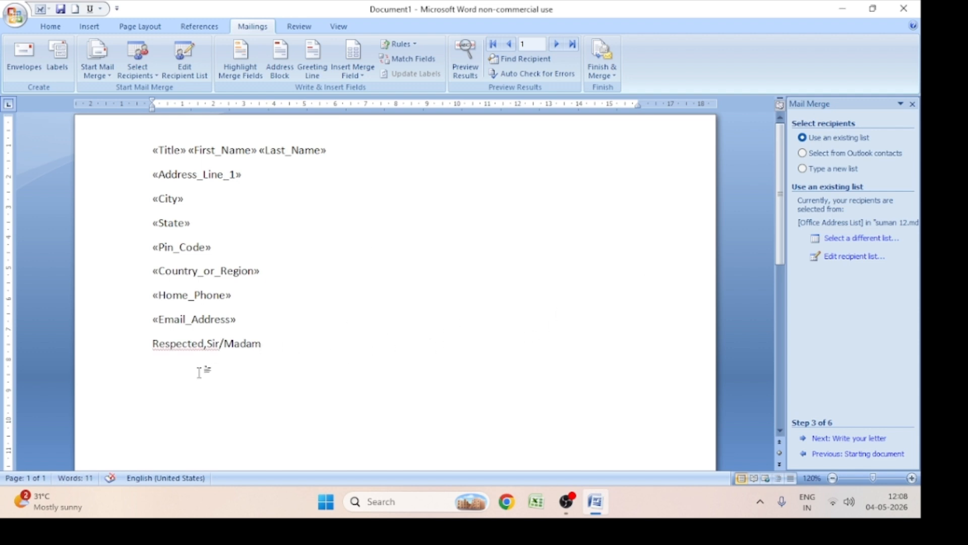
# Correct the salutation's spacing to "Respected, Sir/Madam" and place the cursor on a new line below it
pyautogui.rightClick(193, 348)
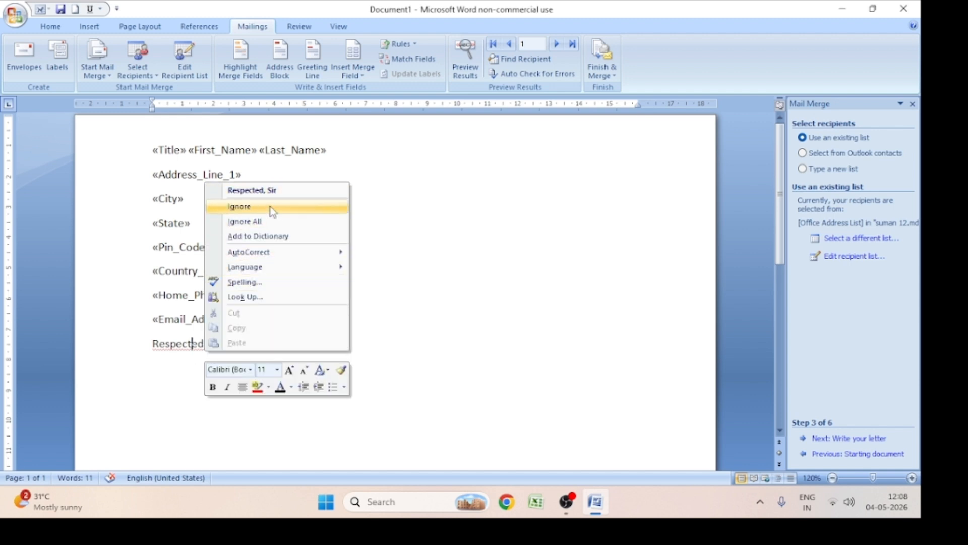
pyautogui.click(373, 324)
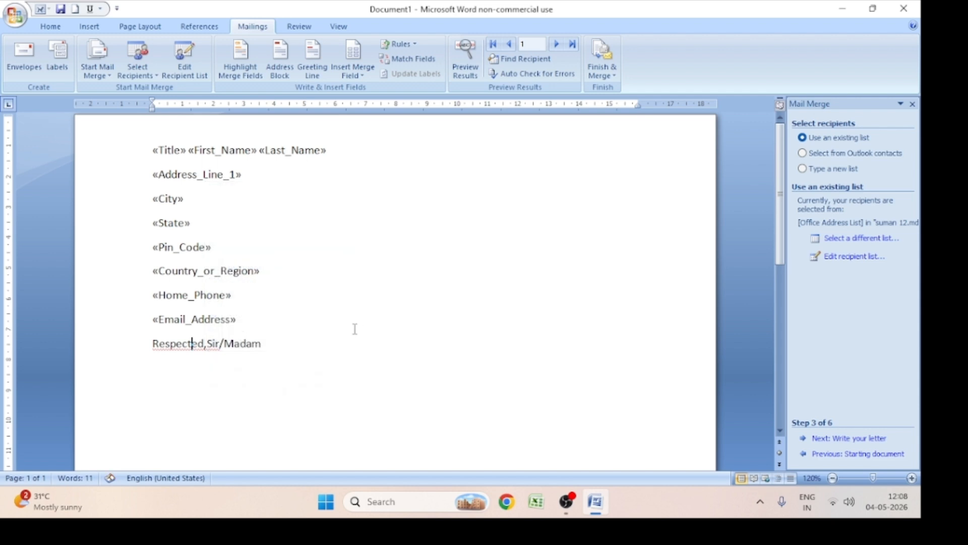
pyautogui.click(212, 345)
pyautogui.click(323, 350)
pyautogui.press('Return')
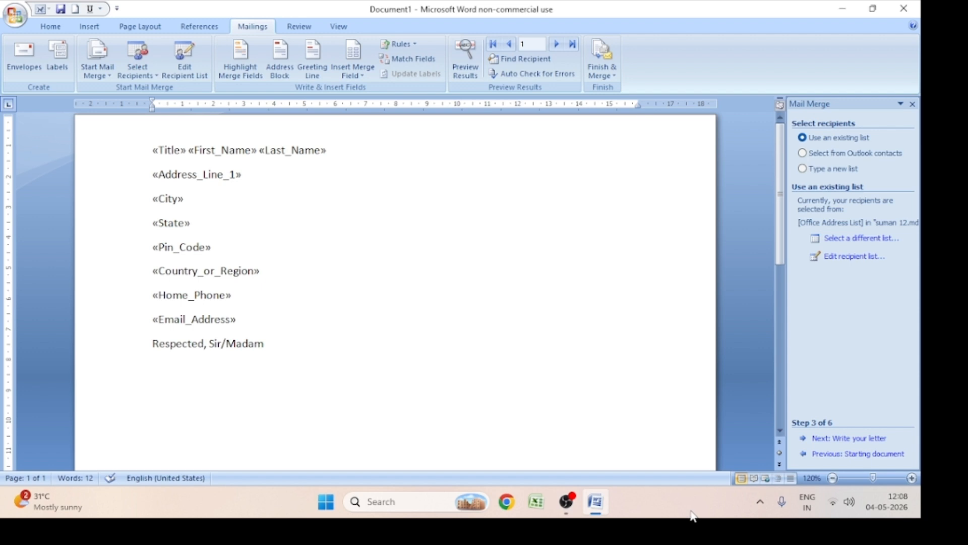
# Switch to Chrome with the owner's personal profile and open the "ChatGPT - Book Expert prompt engineer" bookmark from the AI folder
pyautogui.click(507, 503)
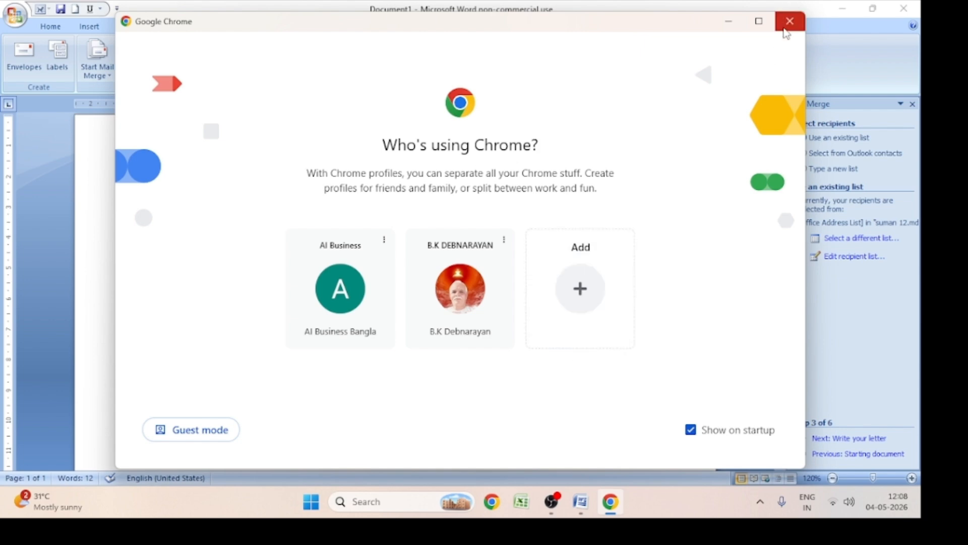
pyautogui.click(791, 21)
pyautogui.click(507, 502)
pyautogui.click(464, 332)
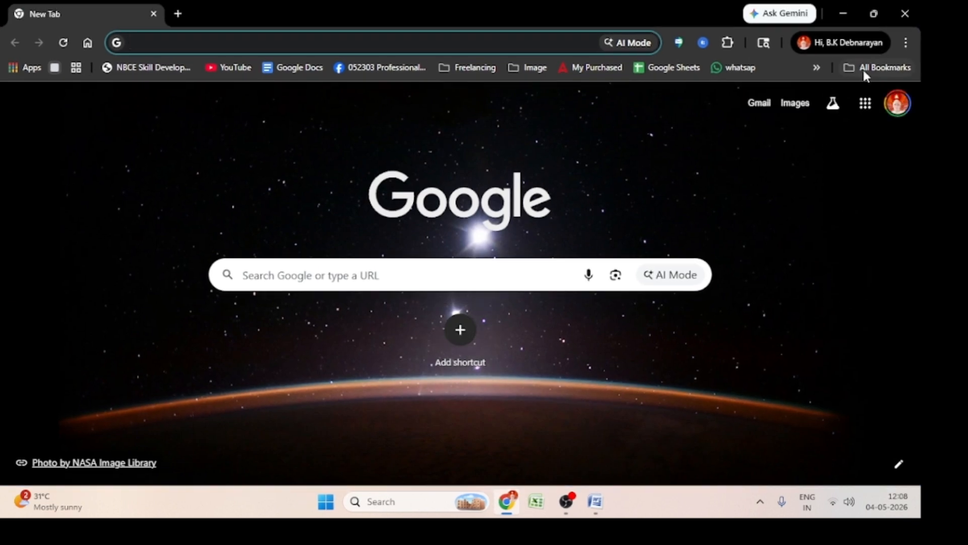
pyautogui.click(876, 71)
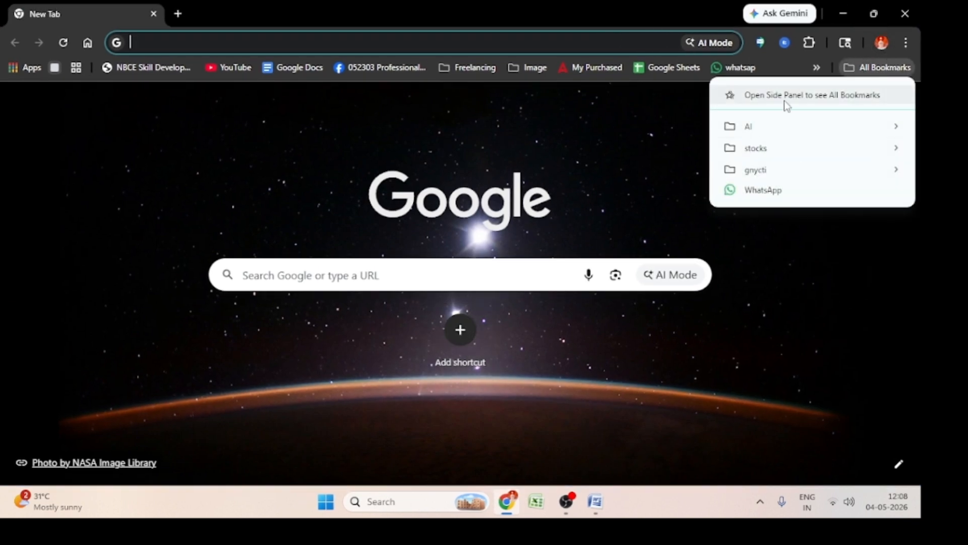
pyautogui.moveTo(783, 125)
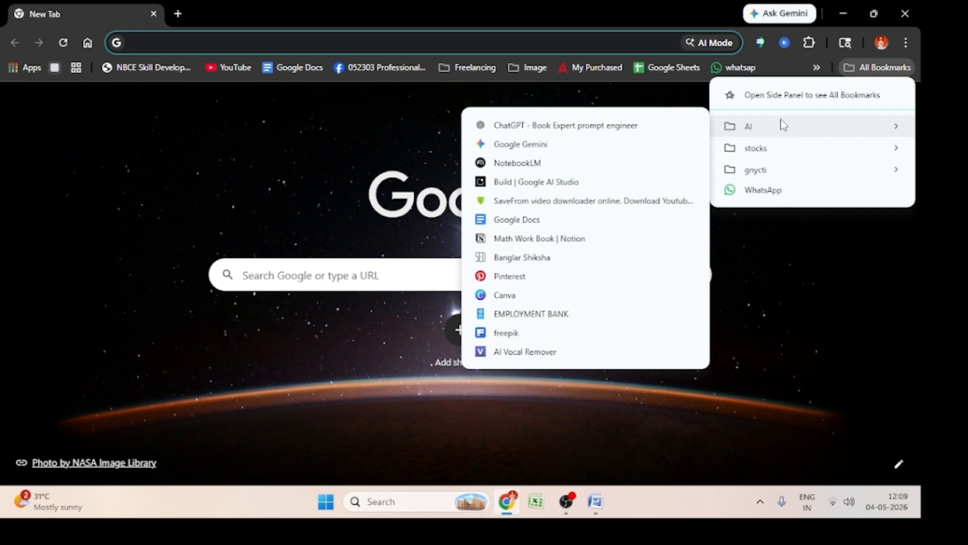
pyautogui.click(616, 126)
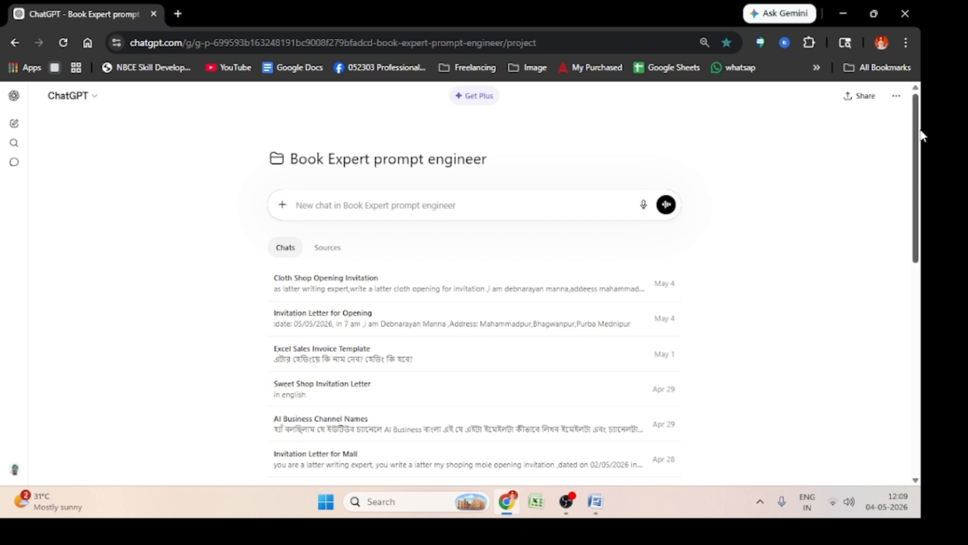
# Begin a new chat prompt in the Book Expert prompt engineer project with "as a latter writing expert,"
pyautogui.write('as a')
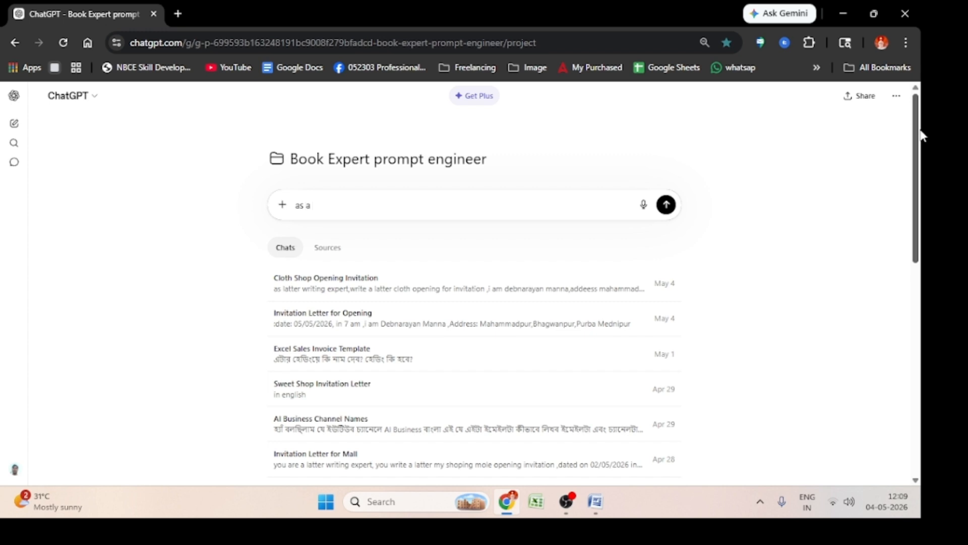
pyautogui.write(' latter writing expert,')
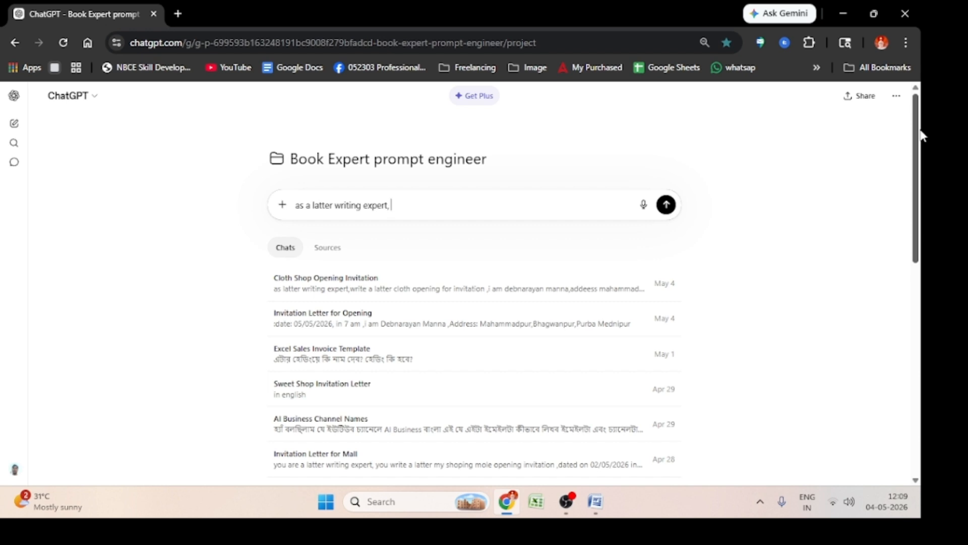
# Continue the chat prompt with "write a latter cloth opening"
pyautogui.write('write a latter cloth opening')
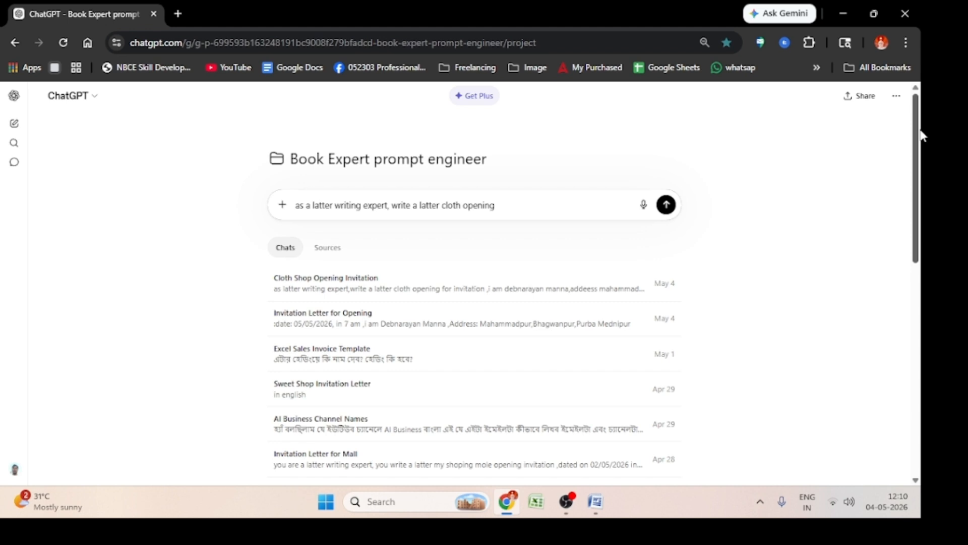
# Insert "shop" before "opening" in the prompt and add "for invitation" at its end
pyautogui.press('Left')
pyautogui.press('Left')
pyautogui.write('shop')
pyautogui.press('Right')
pyautogui.press('Right')
pyautogui.press('Right')
pyautogui.press('Right')
pyautogui.press('Right')
pyautogui.write('for invitation')
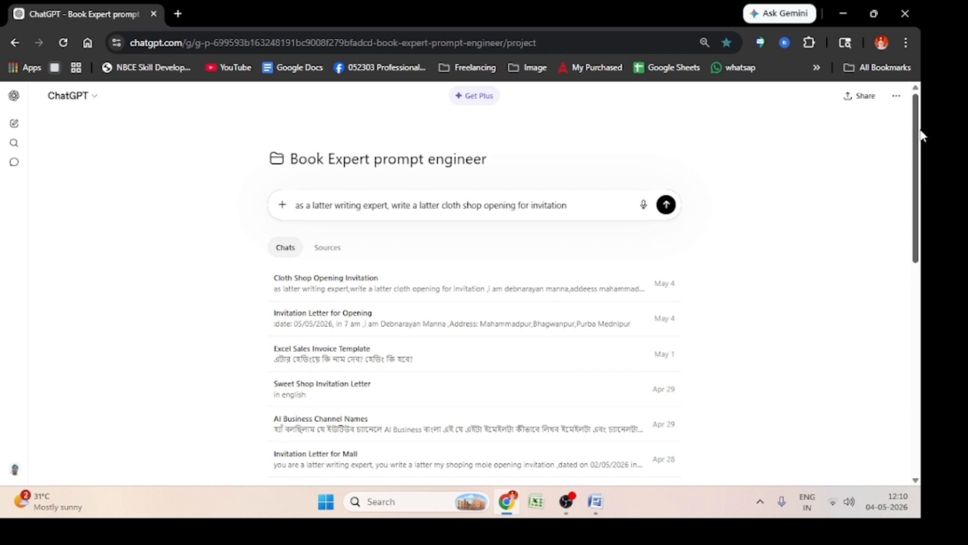
# Add the opening details ",open date 05/05/2026 in 7am," to the prompt
pyautogui.write(',')
pyautogui.write('date')
pyautogui.press('BackSpace')
pyautogui.press('BackSpace')
pyautogui.press('BackSpace')
pyautogui.press('BackSpace')
pyautogui.write('open date 05/')
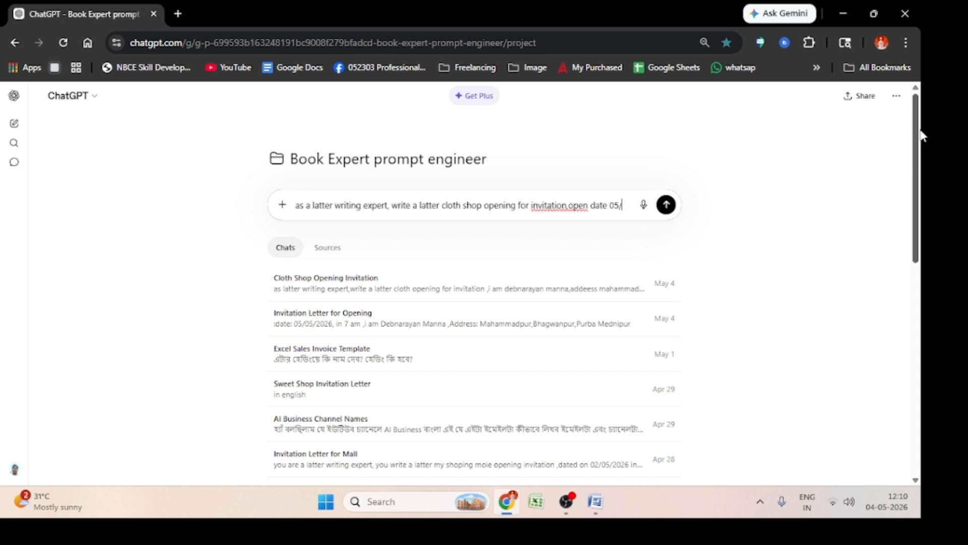
pyautogui.write('05/')
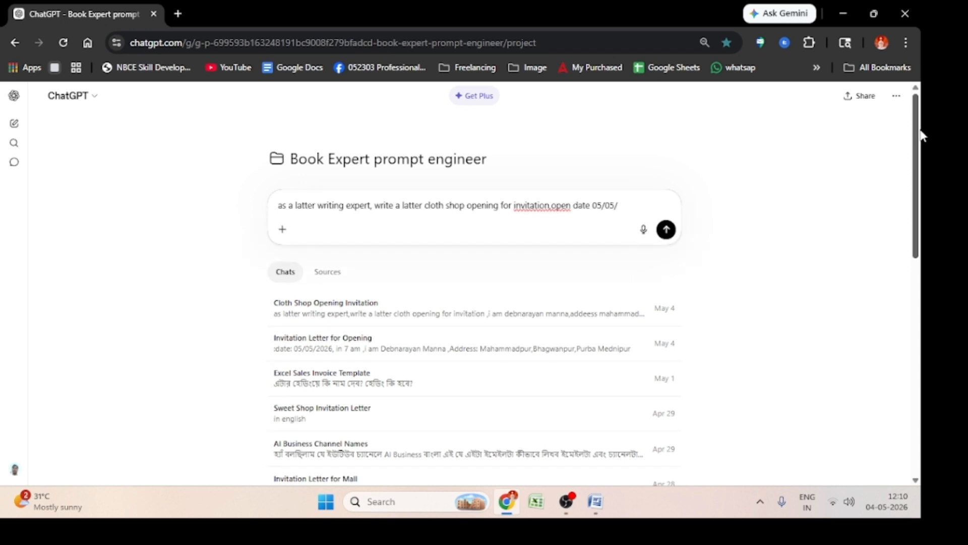
pyautogui.write('2026 in 7am,am')
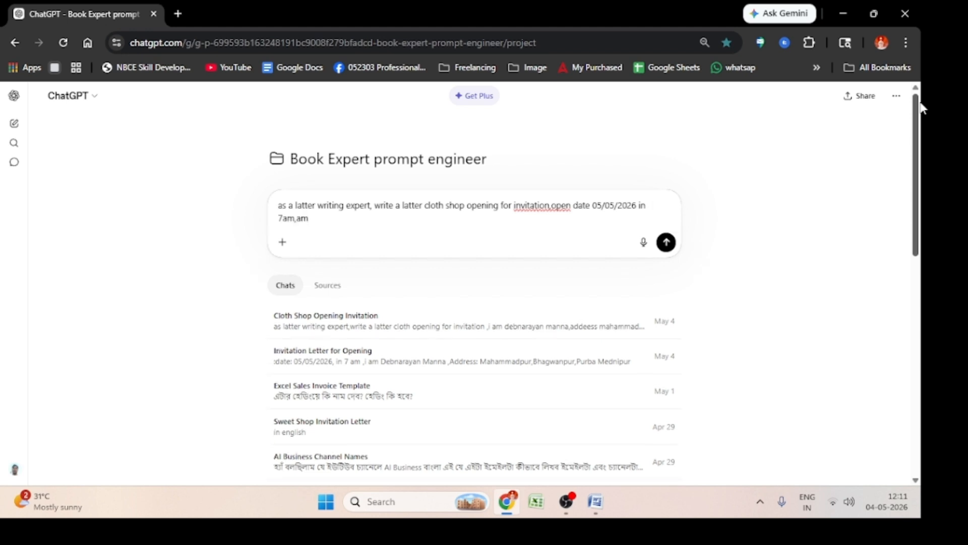
pyautogui.press('BackSpace')
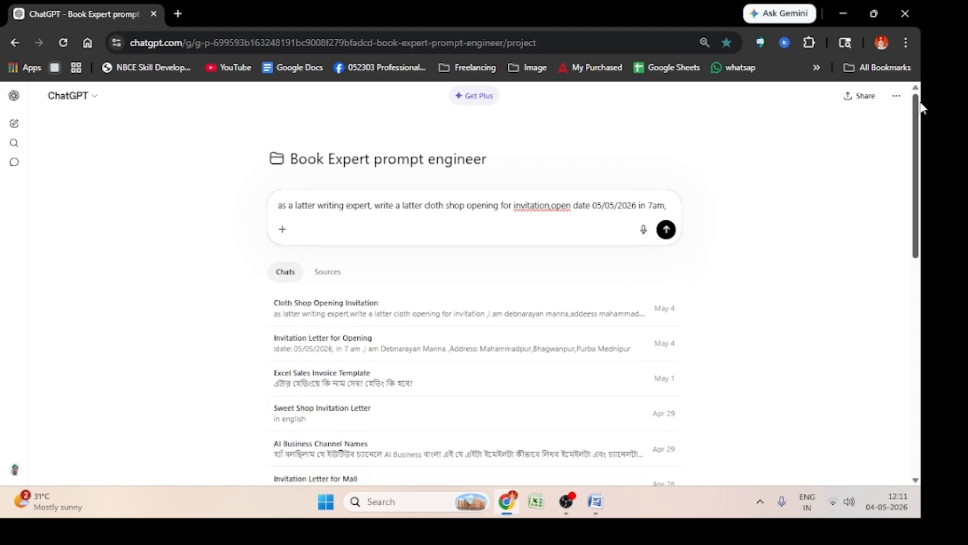
# Extend the prompt with "i am", the sender's first name and the word "address"
pyautogui.write('i am ')
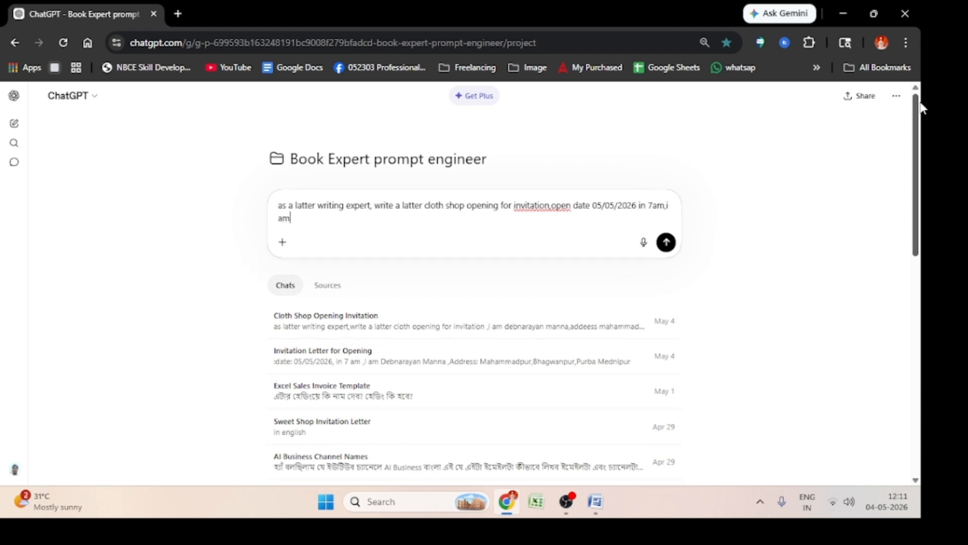
pyautogui.write('Debnarayan,address')
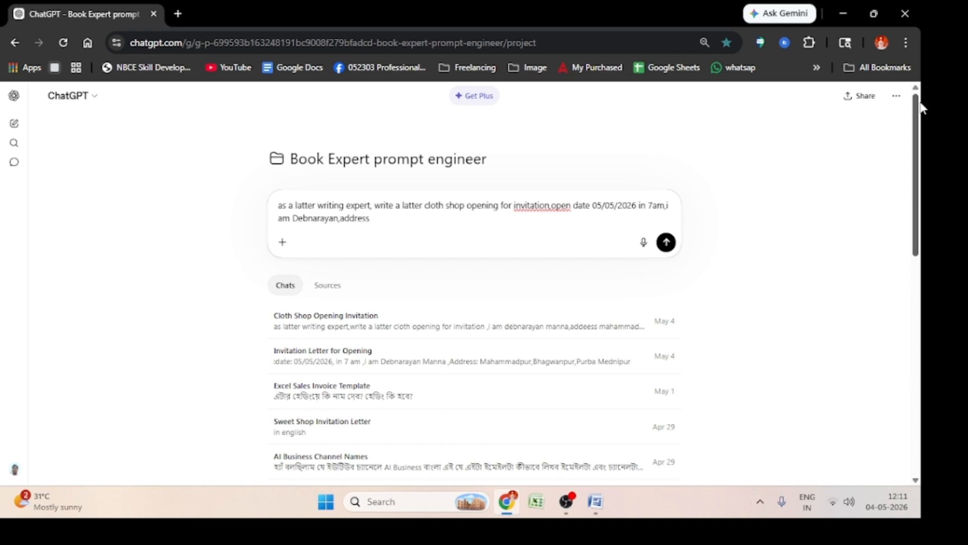
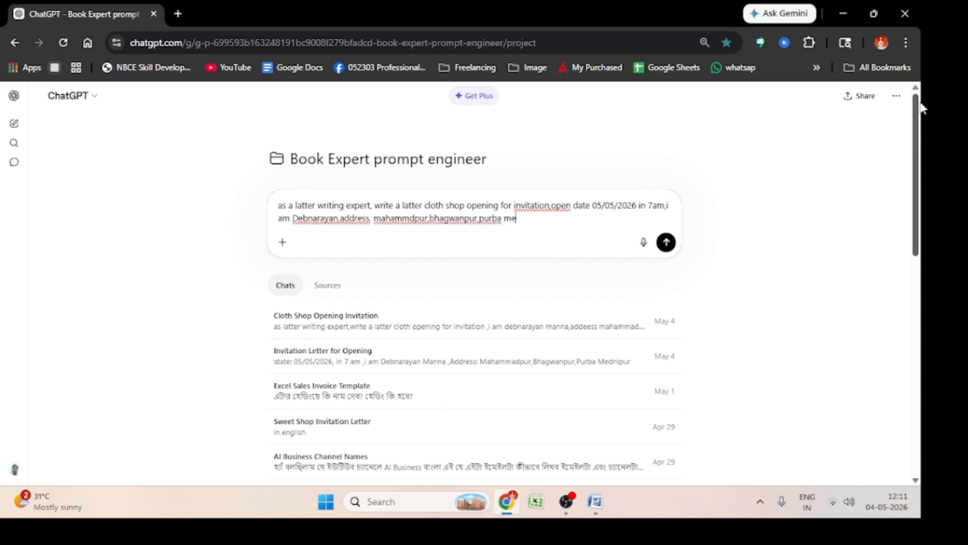
# Enter the sender's postal address after "address" and submit the prompt
pyautogui.press('Return')
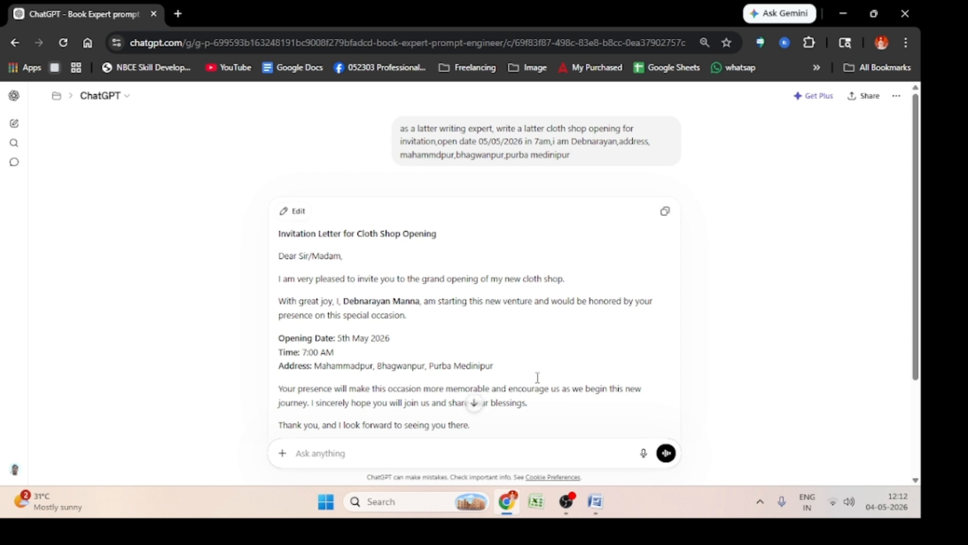
# Copy the generated invitation letter from "Dear Sir/Madam," through the sender's name, leaving out the heading
pyautogui.scroll(-3, 536, 387)
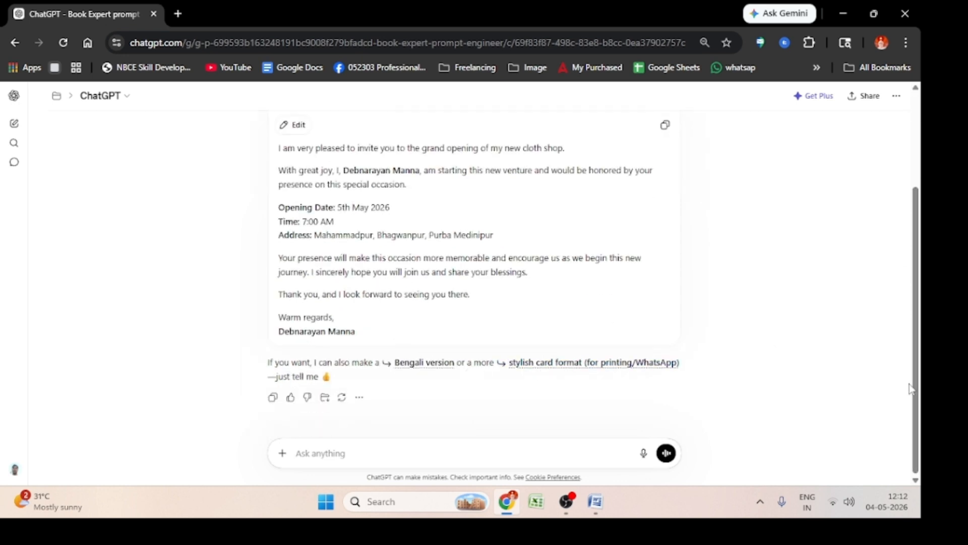
pyautogui.scroll(1, 907, 335)
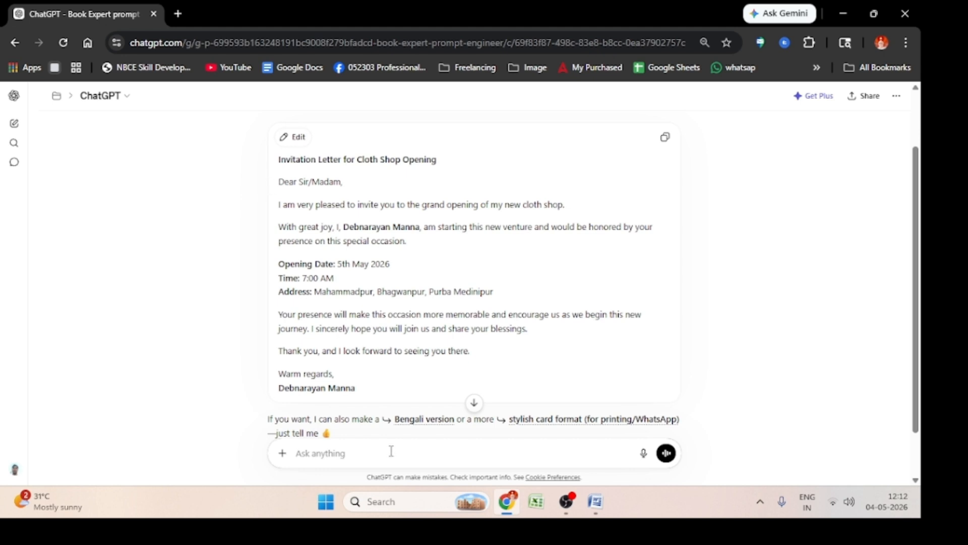
pyautogui.moveTo(373, 390); pyautogui.dragTo(278, 186)
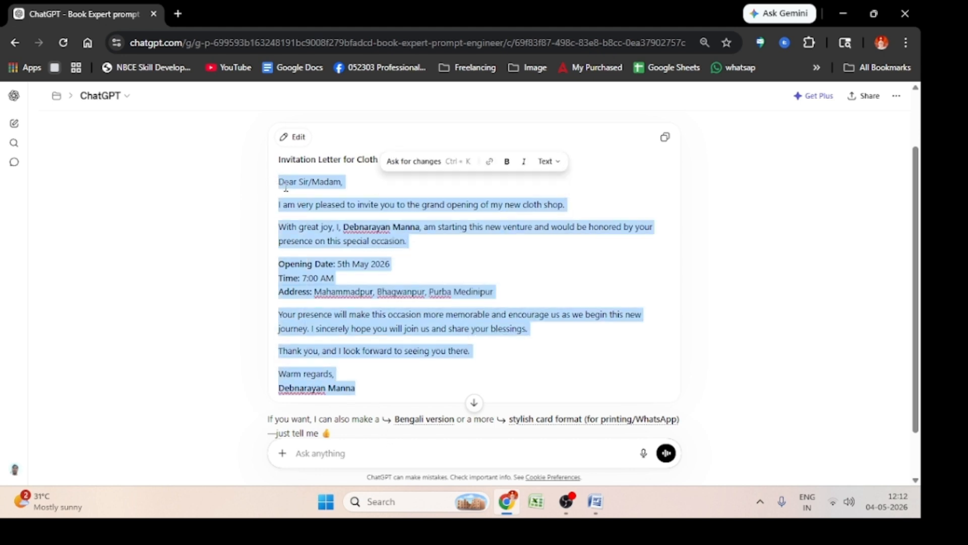
pyautogui.rightClick(318, 223)
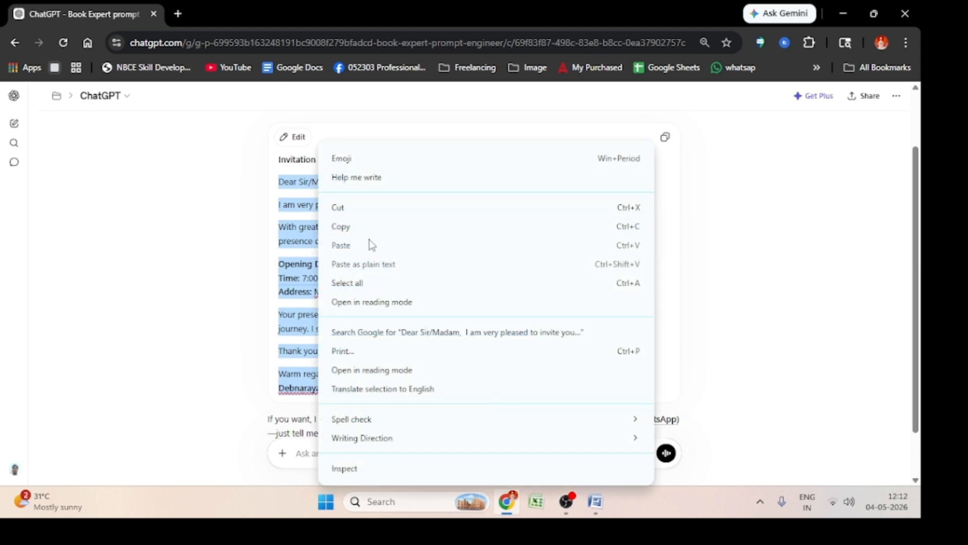
pyautogui.click(370, 227)
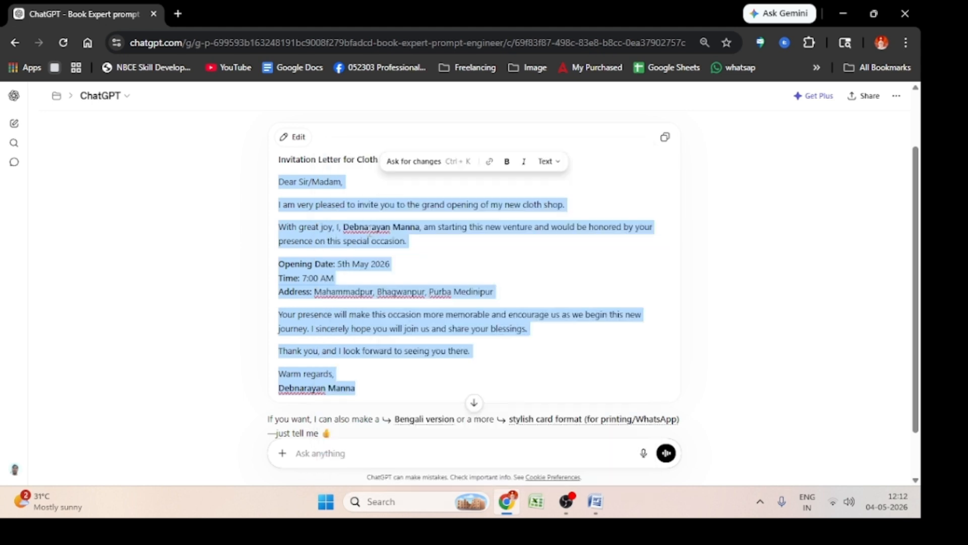
# Switch to the Word document and paste the copied invitation text below the salutation
pyautogui.click(595, 501)
pyautogui.press('Return')
pyautogui.rightClick(222, 389)
pyautogui.click(254, 242)
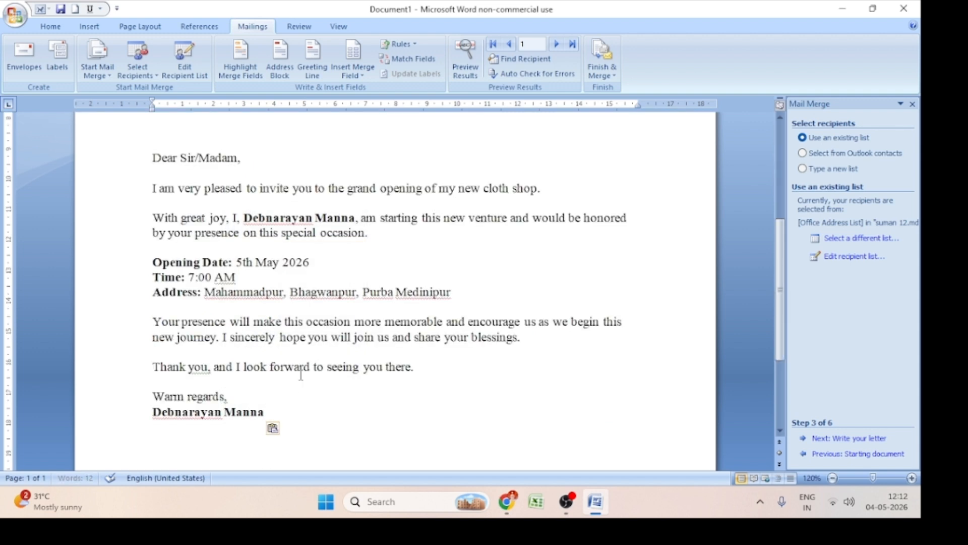
# Delete the pasted "Dear Sir/Madam," line and the empty space above the invitation's first paragraph
pyautogui.scroll(5, 301, 389)
pyautogui.click(270, 402)
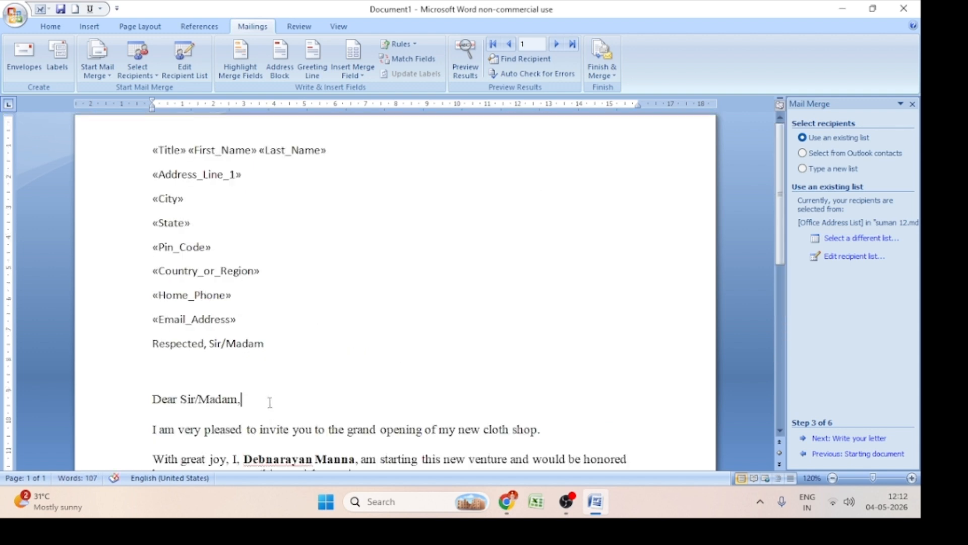
pyautogui.press('BackSpace')
pyautogui.press('BackSpace')
pyautogui.press('BackSpace')
pyautogui.press('BackSpace')
pyautogui.press('BackSpace')
pyautogui.press('BackSpace')
pyautogui.press('BackSpace')
pyautogui.press('BackSpace')
pyautogui.press('BackSpace')
pyautogui.press('BackSpace')
pyautogui.press('BackSpace')
pyautogui.press('BackSpace')
pyautogui.press('BackSpace')
pyautogui.press('BackSpace')
pyautogui.press('BackSpace')
pyautogui.press('BackSpace')
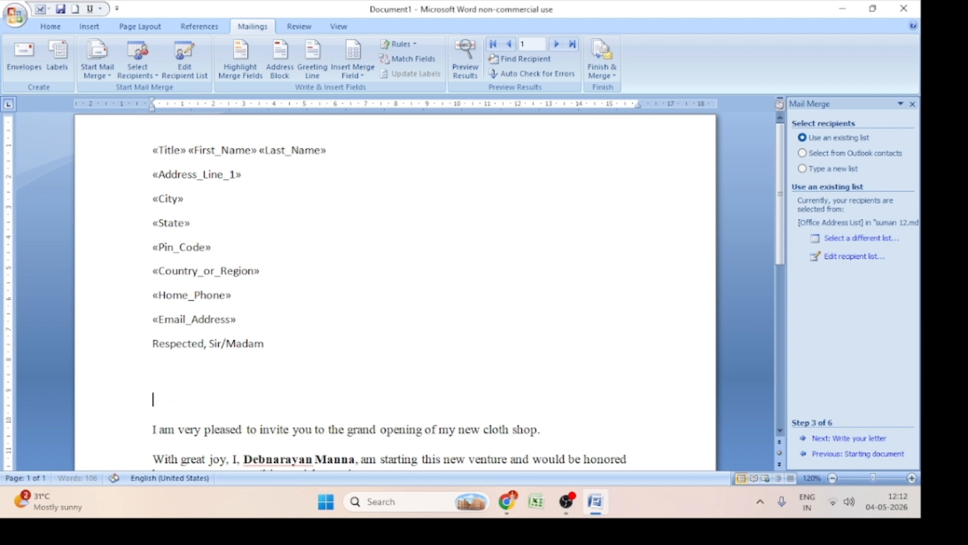
pyautogui.press('BackSpace')
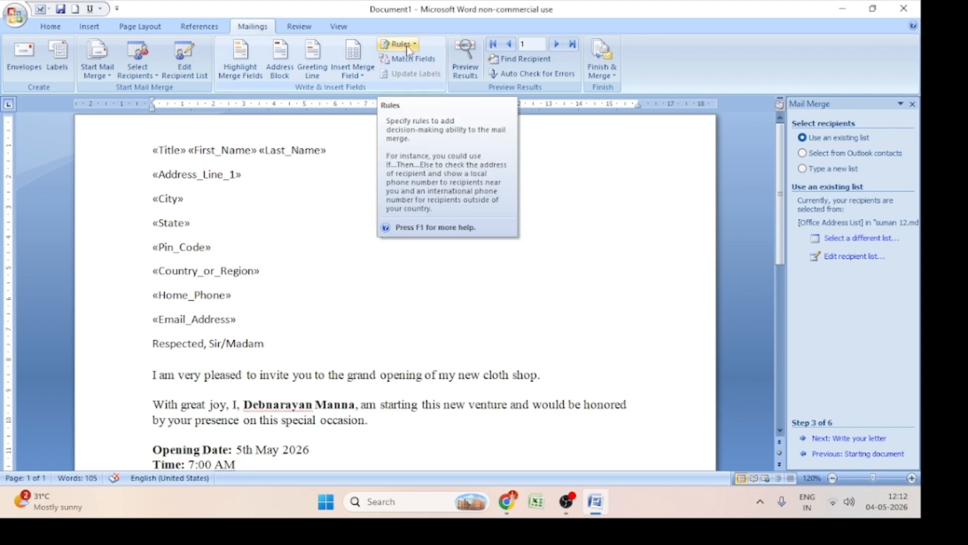
# Remove "Sir/Madam" from the salutation, keeping "Respected," followed by a space
pyautogui.press('BackSpace')
pyautogui.press('BackSpace')
pyautogui.press('BackSpace')
pyautogui.press('BackSpace')
pyautogui.press('BackSpace')
pyautogui.press('BackSpace')
pyautogui.press('BackSpace')
pyautogui.press('BackSpace')
pyautogui.press('BackSpace')
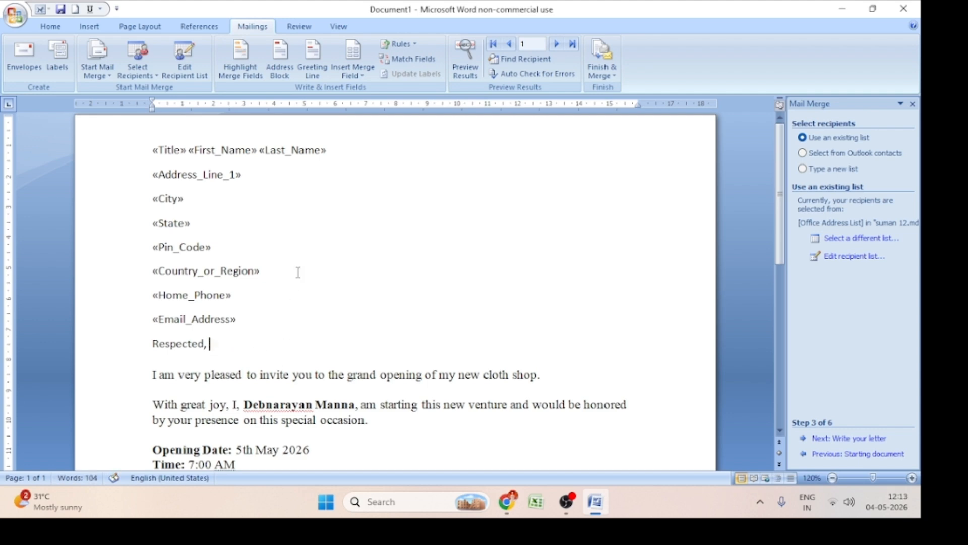
# Insert an If...Then...Else rule after "Respected," that gives "Sir" when Title equals "Mr." and "Madam" otherwise
pyautogui.click(396, 47)
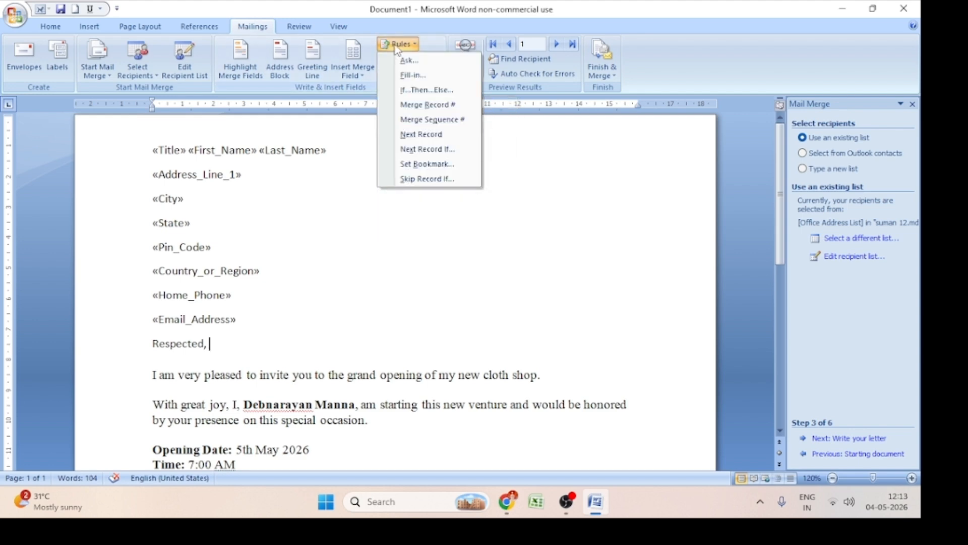
pyautogui.click(434, 92)
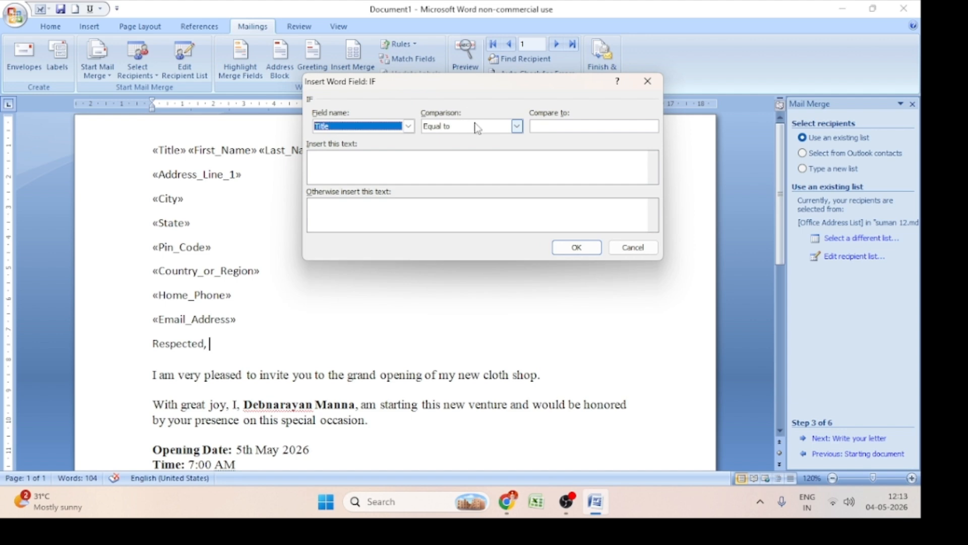
pyautogui.click(562, 126)
pyautogui.write('Mr.')
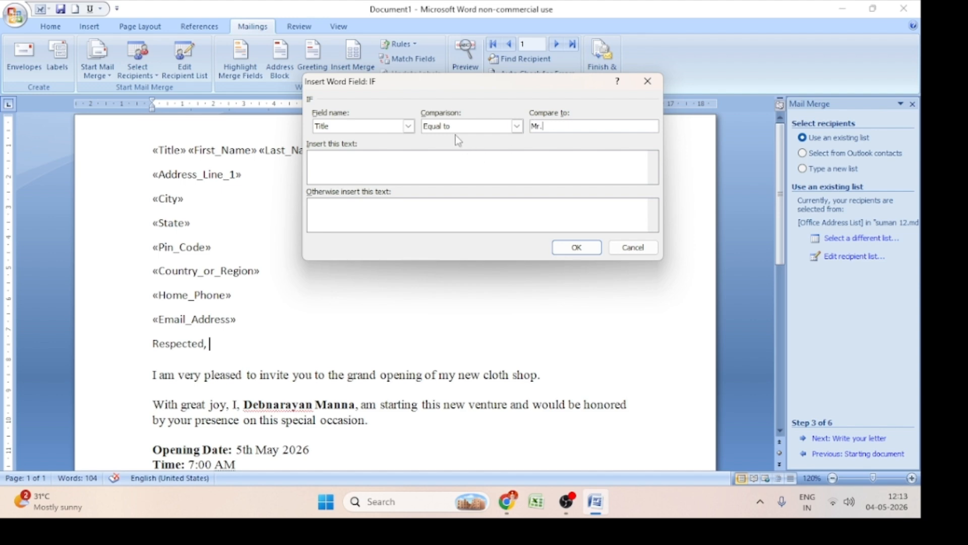
pyautogui.click(396, 156)
pyautogui.write('S')
pyautogui.press('BackSpace')
pyautogui.write('Madam')
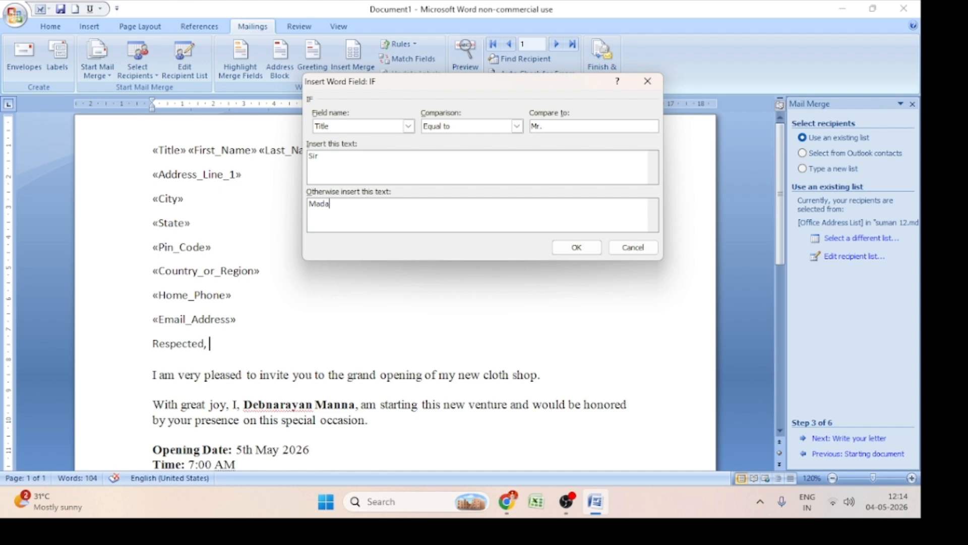
pyautogui.click(576, 247)
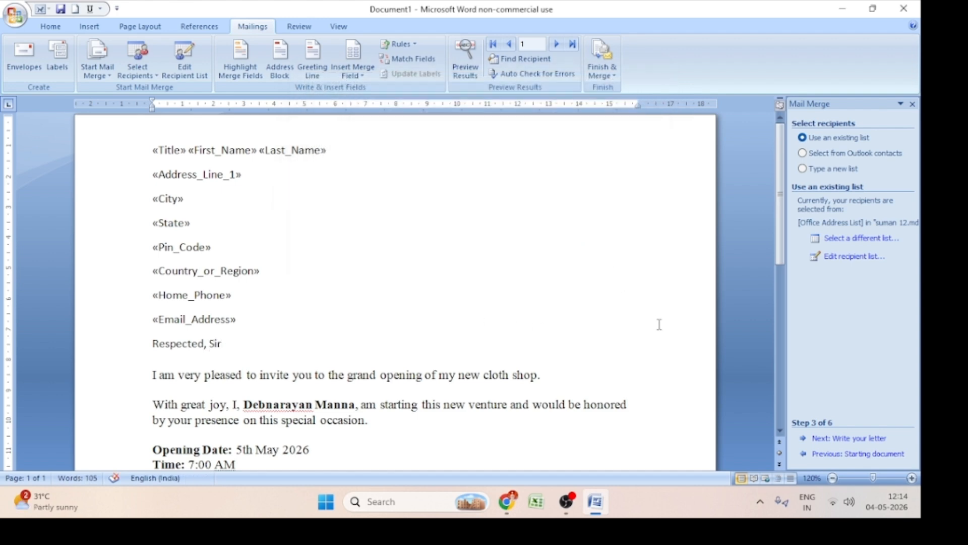
# Advance the mail merge wizard to completion and merge all records into a new document of individual letters
pyautogui.click(821, 438)
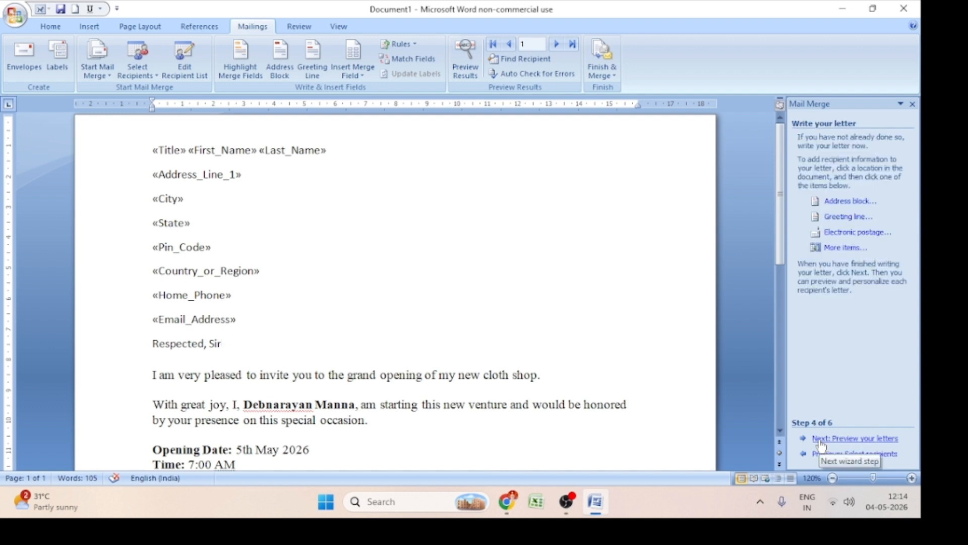
pyautogui.click(821, 440)
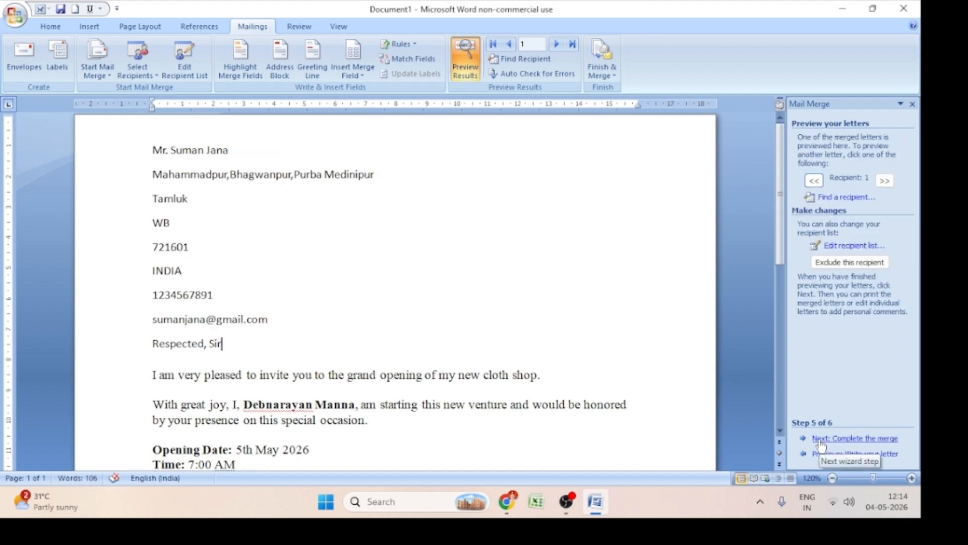
pyautogui.click(821, 440)
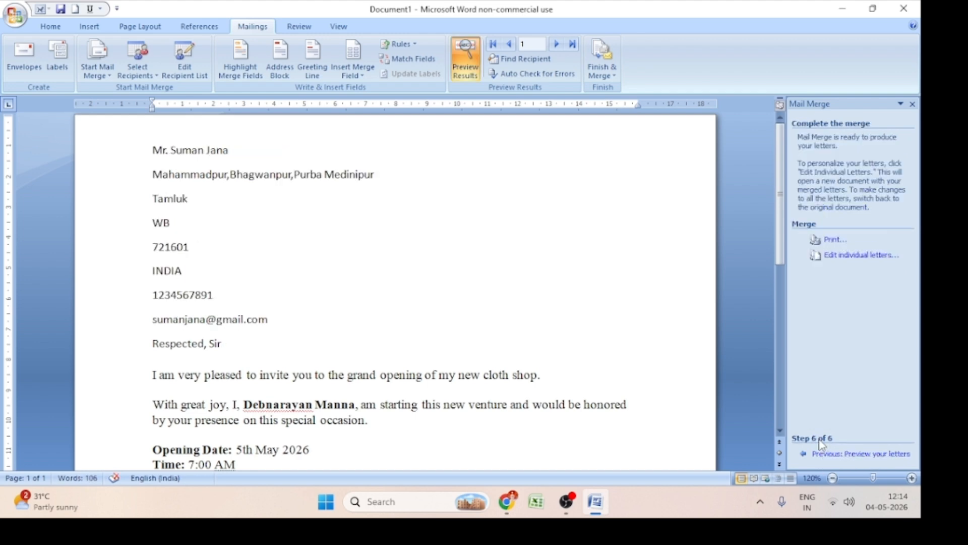
pyautogui.click(854, 257)
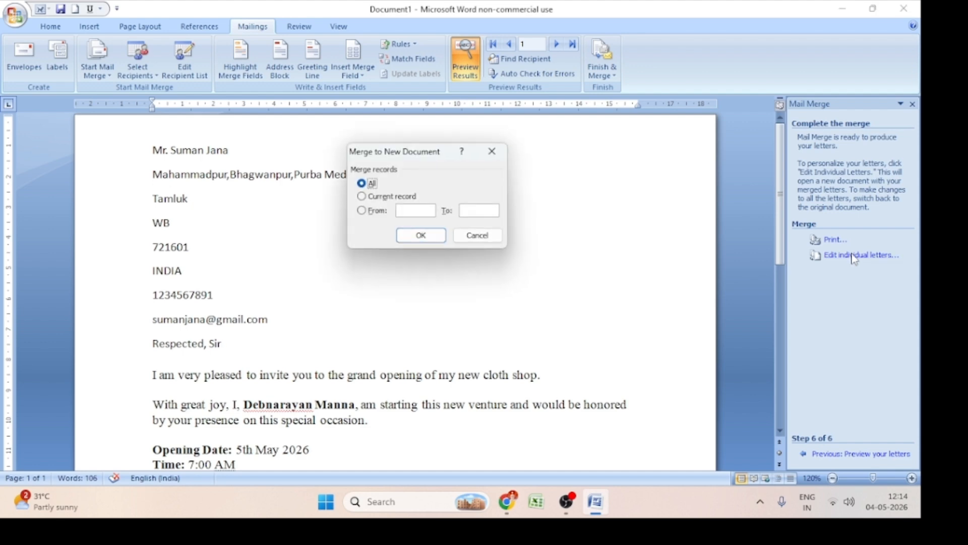
pyautogui.moveTo(426, 150); pyautogui.dragTo(526, 142)
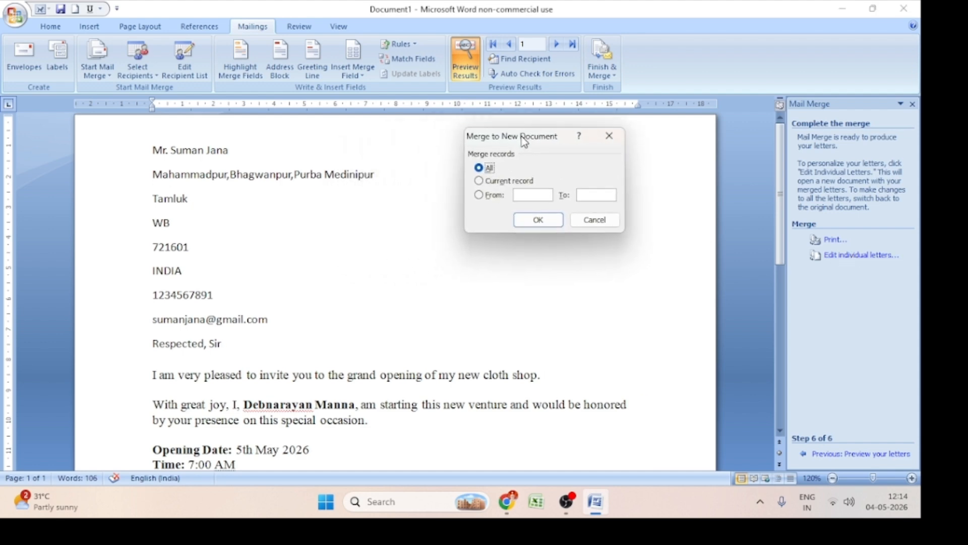
pyautogui.click(539, 221)
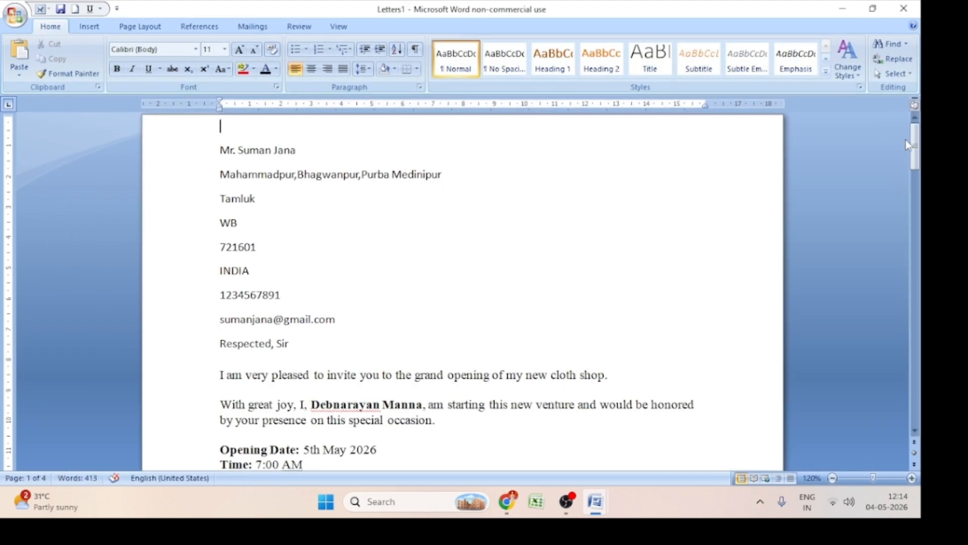
# Review the merged letters, checking each recipient's title and address details against the Sir or Madam salutation
pyautogui.moveTo(914, 147); pyautogui.dragTo(832, 126)
pyautogui.tripleClick(296, 343)
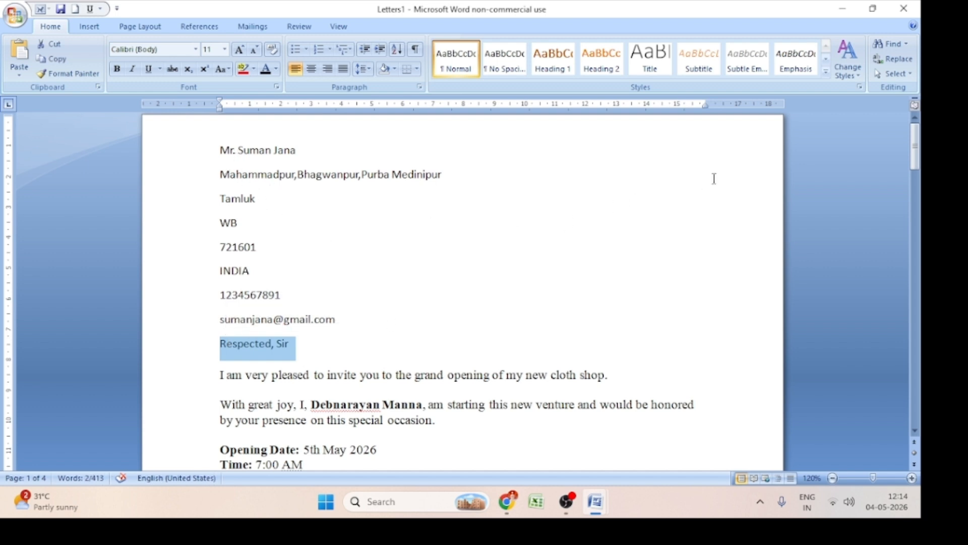
pyautogui.moveTo(914, 150); pyautogui.dragTo(886, 213)
pyautogui.moveTo(316, 368); pyautogui.dragTo(221, 174)
pyautogui.click(359, 295)
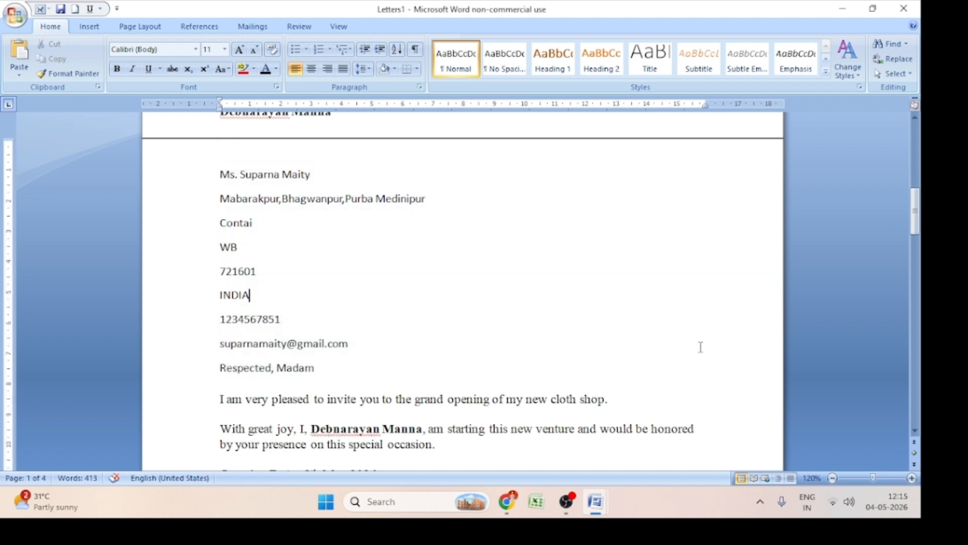
pyautogui.moveTo(916, 209)
pyautogui.mouseDown()
pyautogui.moveTo(914, 232)
pyautogui.moveTo(909, 224)
pyautogui.moveTo(906, 236)
pyautogui.moveTo(903, 218)
pyautogui.moveTo(896, 235)
pyautogui.mouseUp()
pyautogui.click(514, 342)
pyautogui.moveTo(911, 252); pyautogui.dragTo(907, 137)
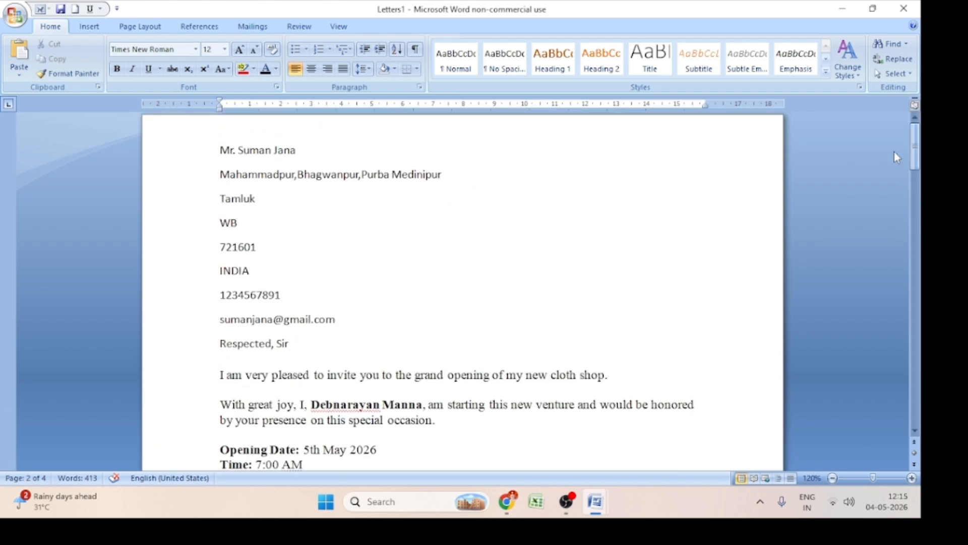
pyautogui.scroll(-5, 411, 370)
pyautogui.scroll(5, 412, 371)
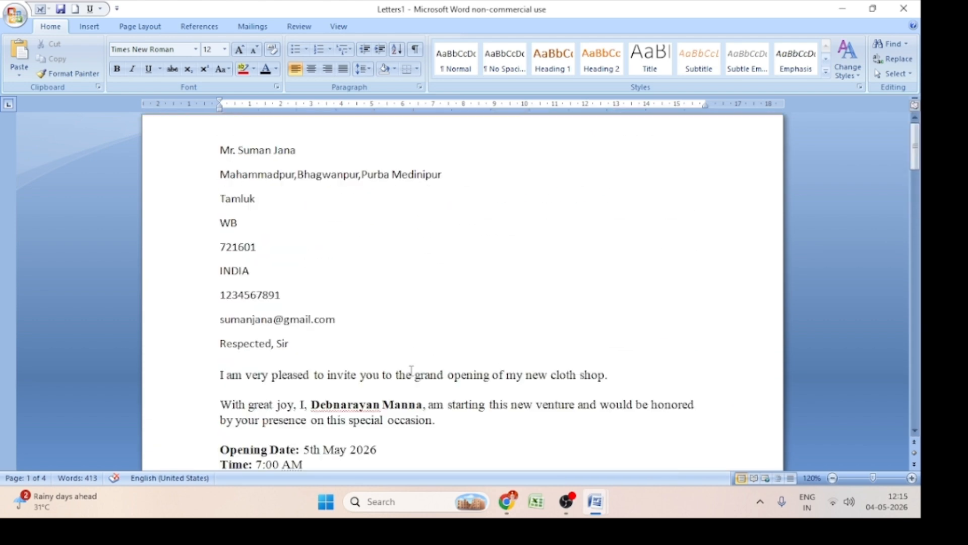